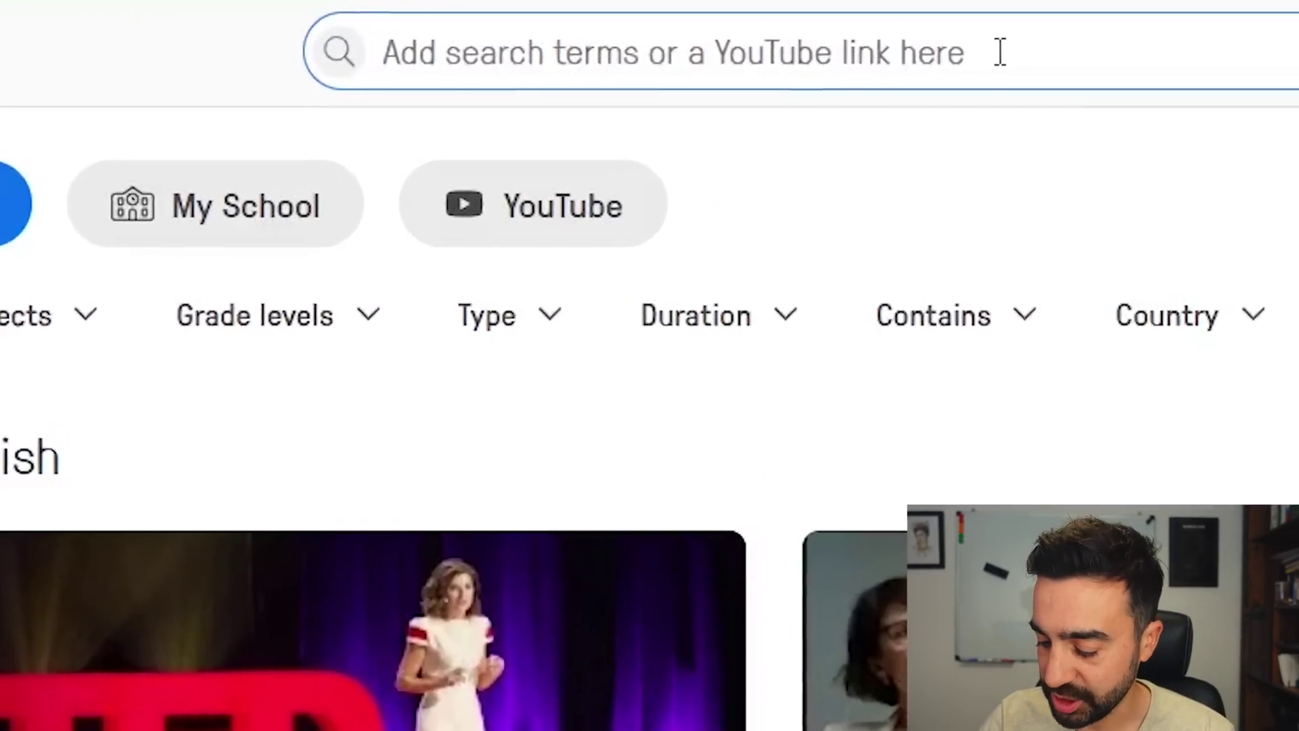
Search Edpuzzle for 'animals' and preview the 02:21 animal-idioms video with 9 questions
text(an)
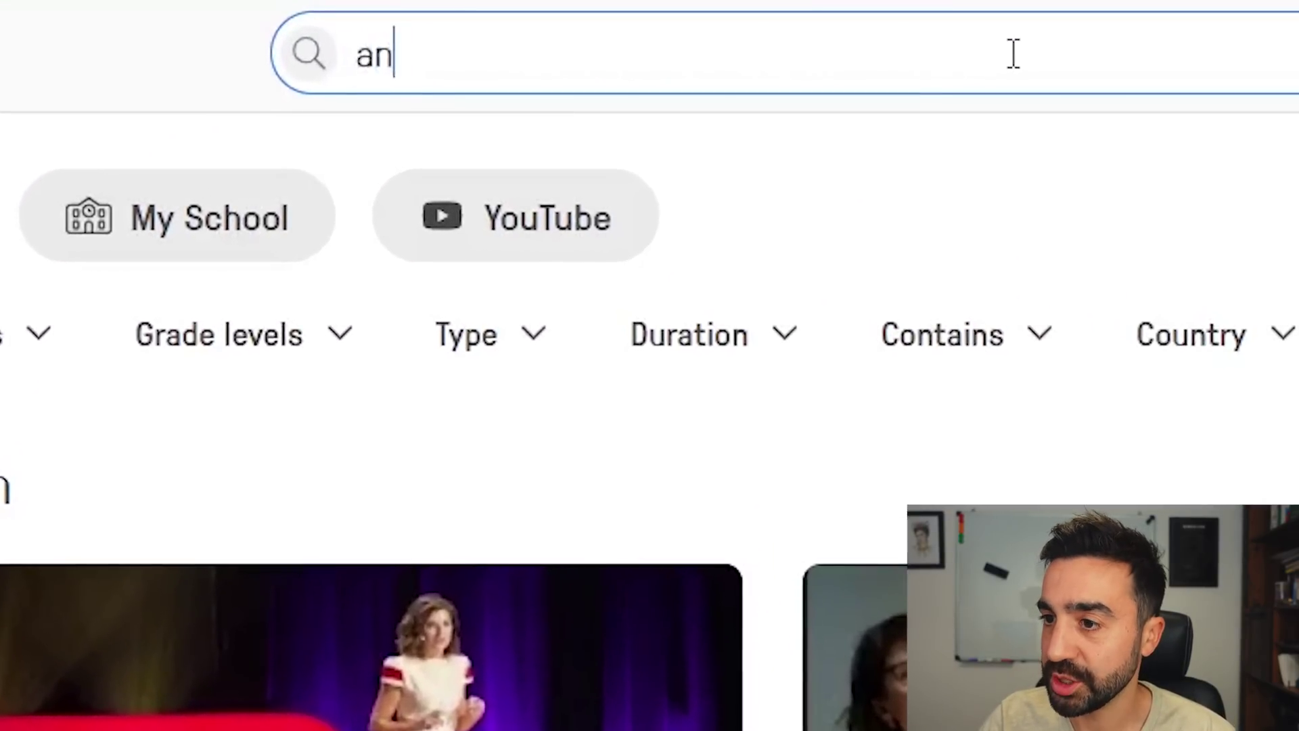
text(imals)
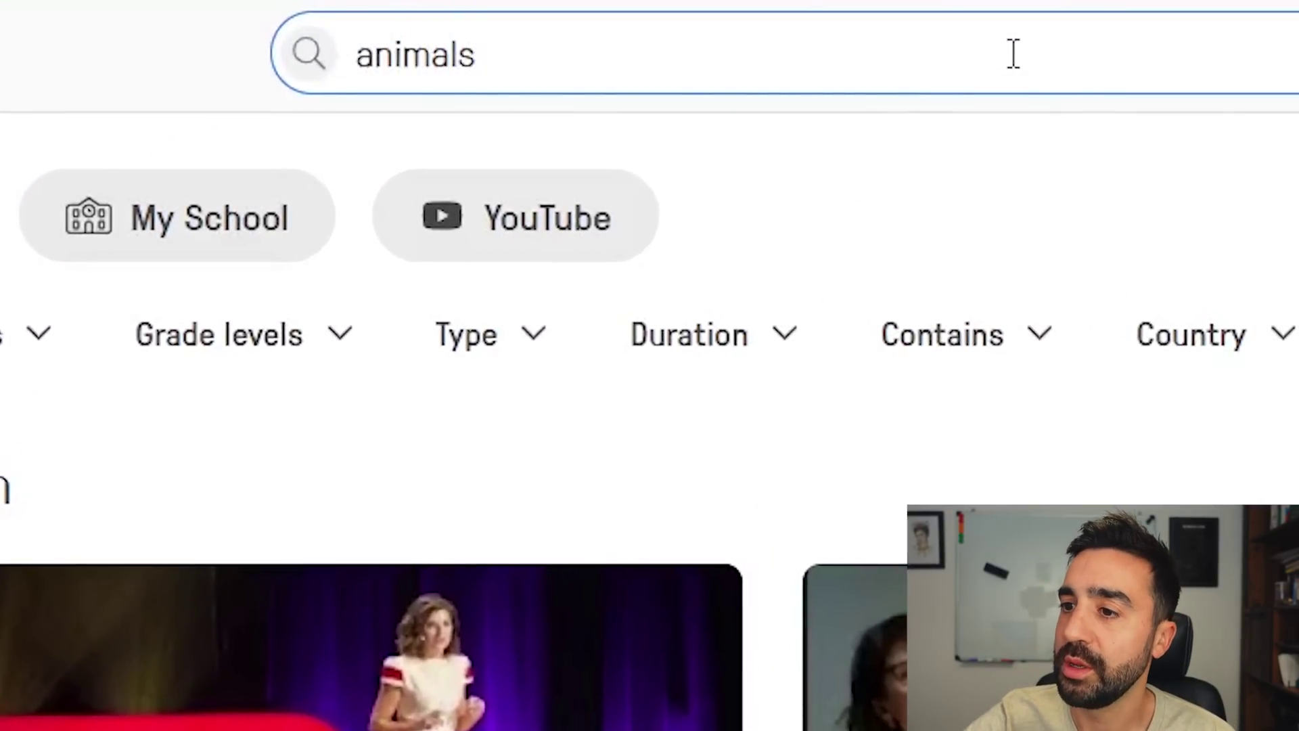
key(Return)
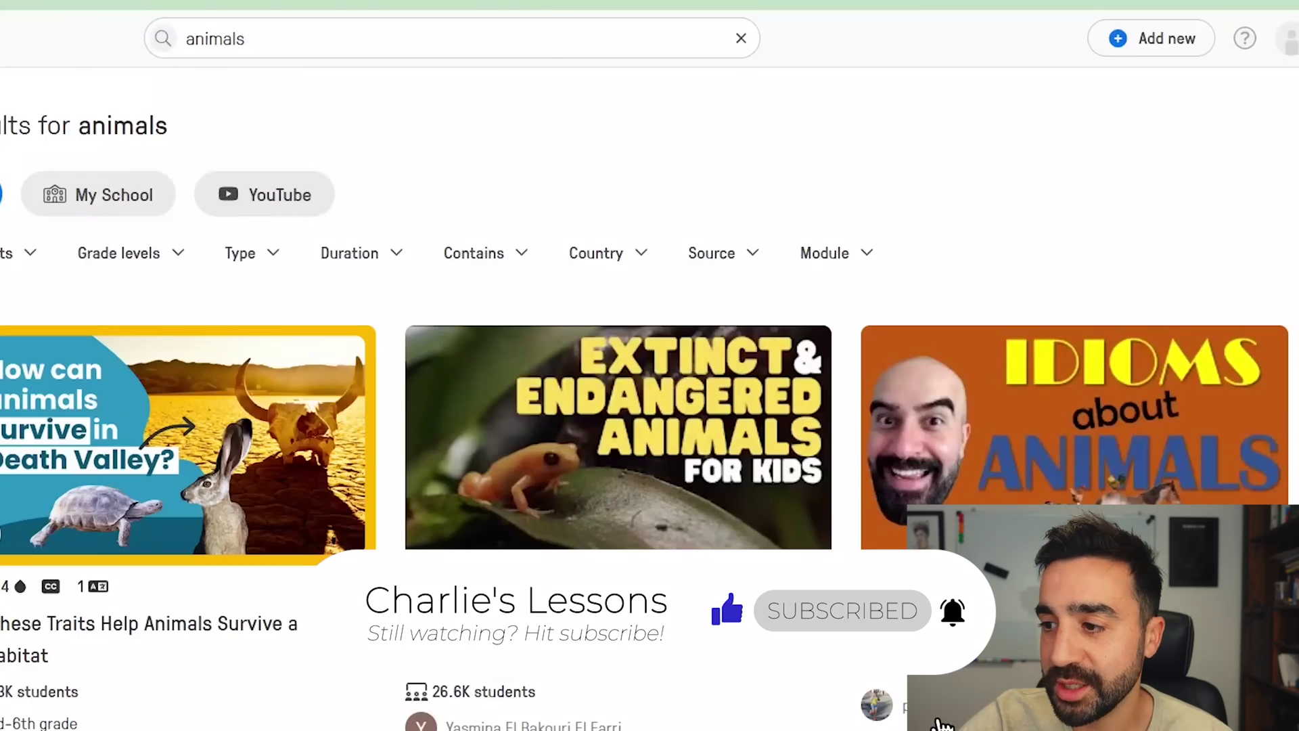
mouse_move(1191, 405)
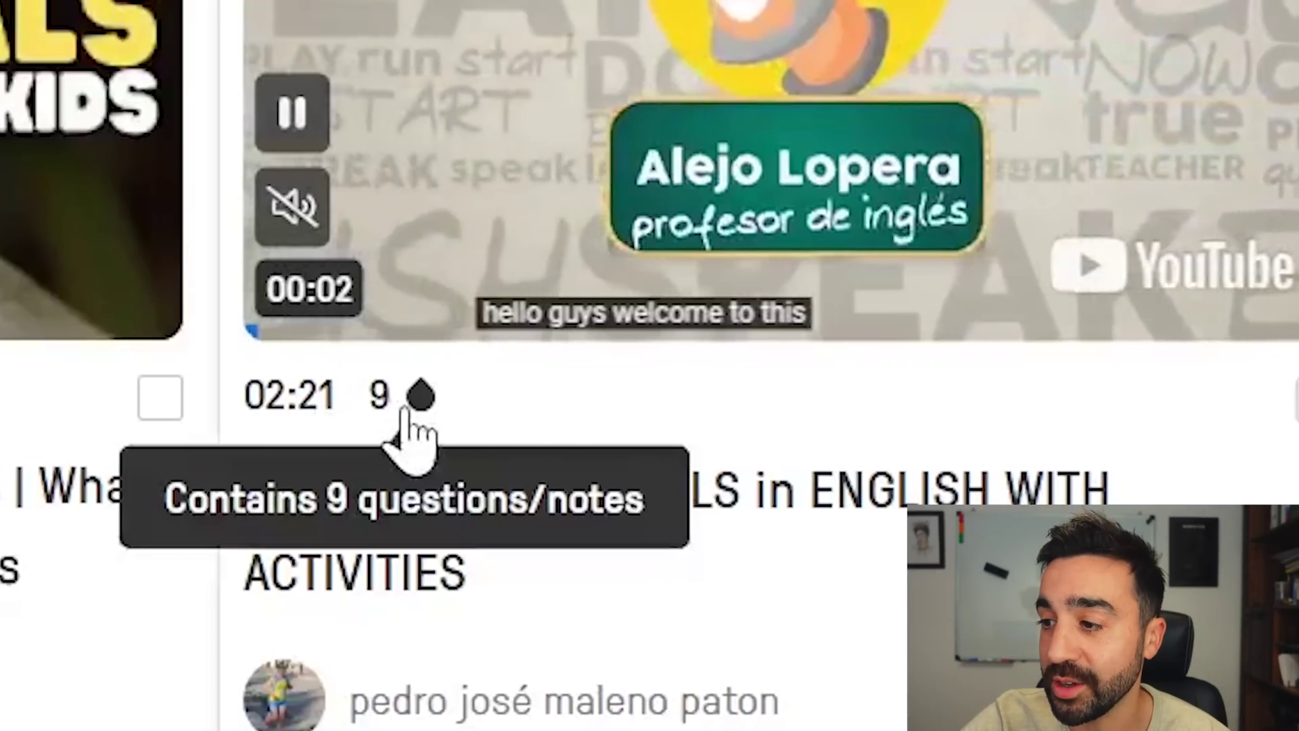
In the animal-idioms preview, answer the elephant-in-the-room question with the first sentence for 100/100
click(696, 29)
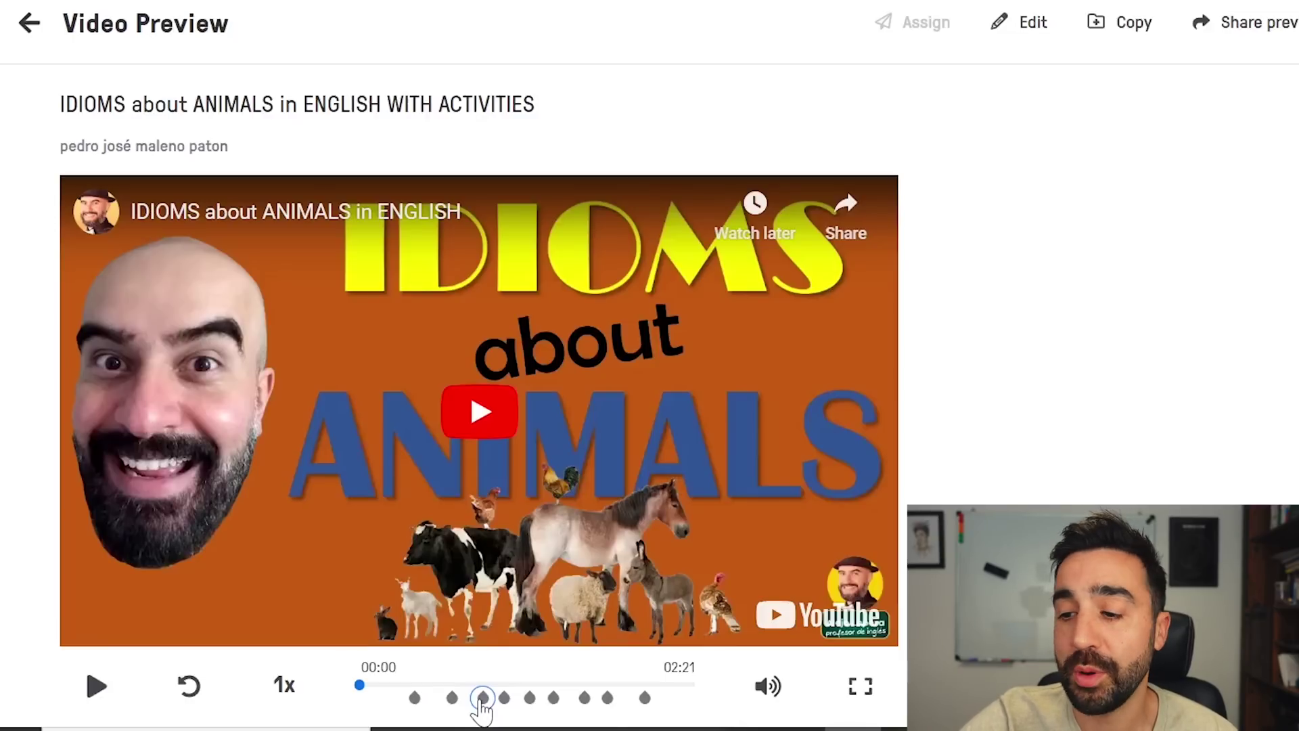
click(482, 698)
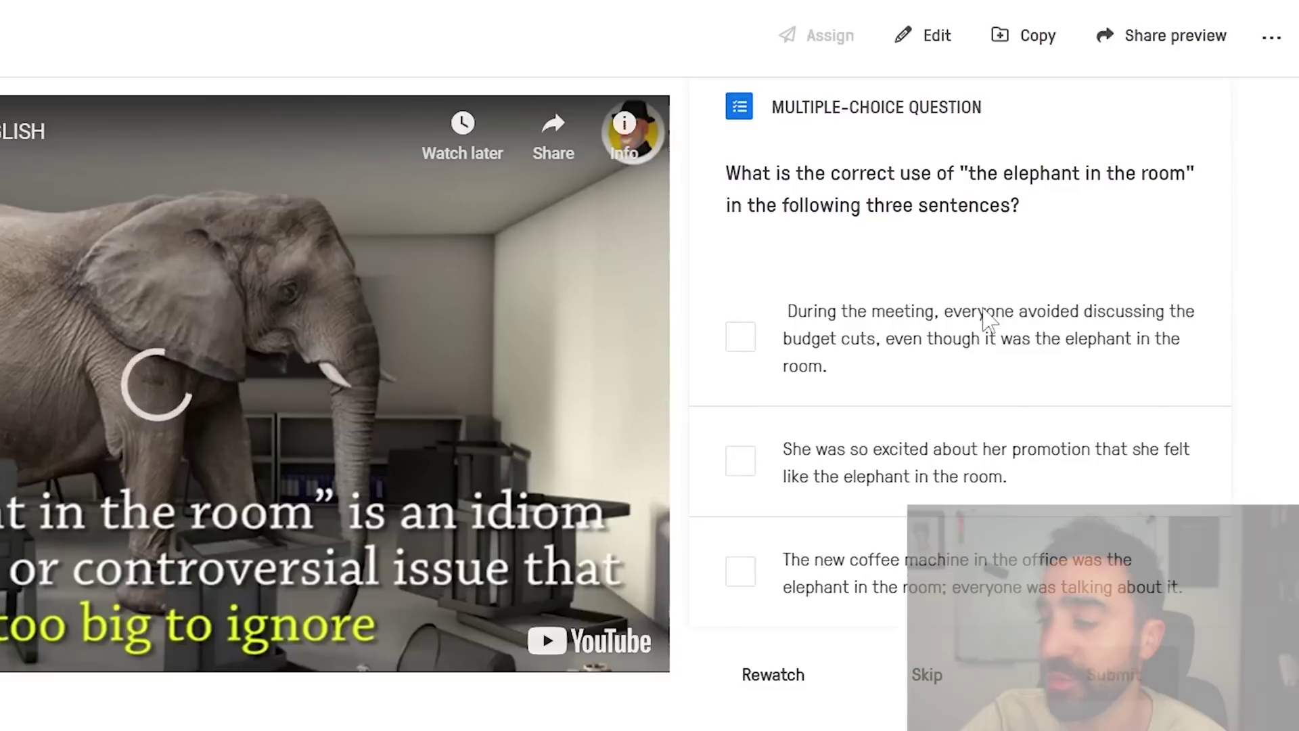
click(1073, 397)
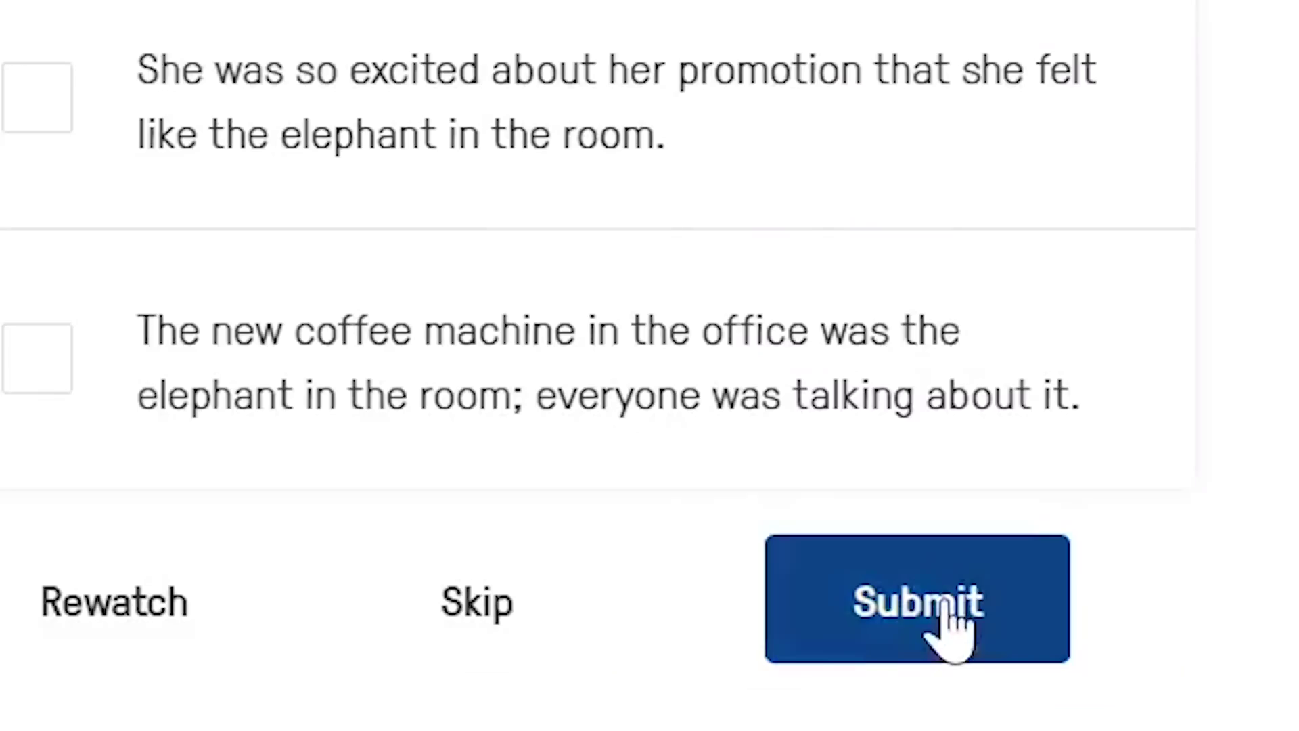
click(1126, 673)
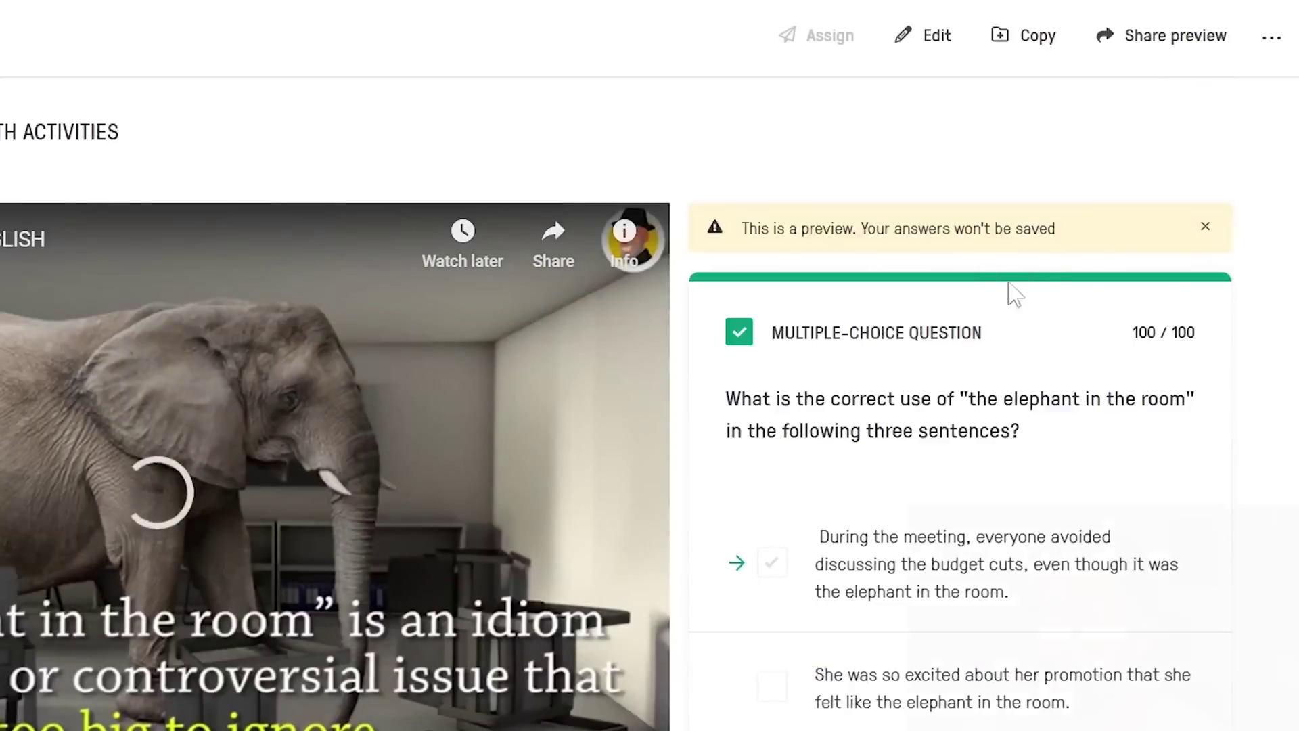
Copy the video's share-preview link for other teachers
scroll(961, 406, down, 2)
scroll(935, 269, down, 3)
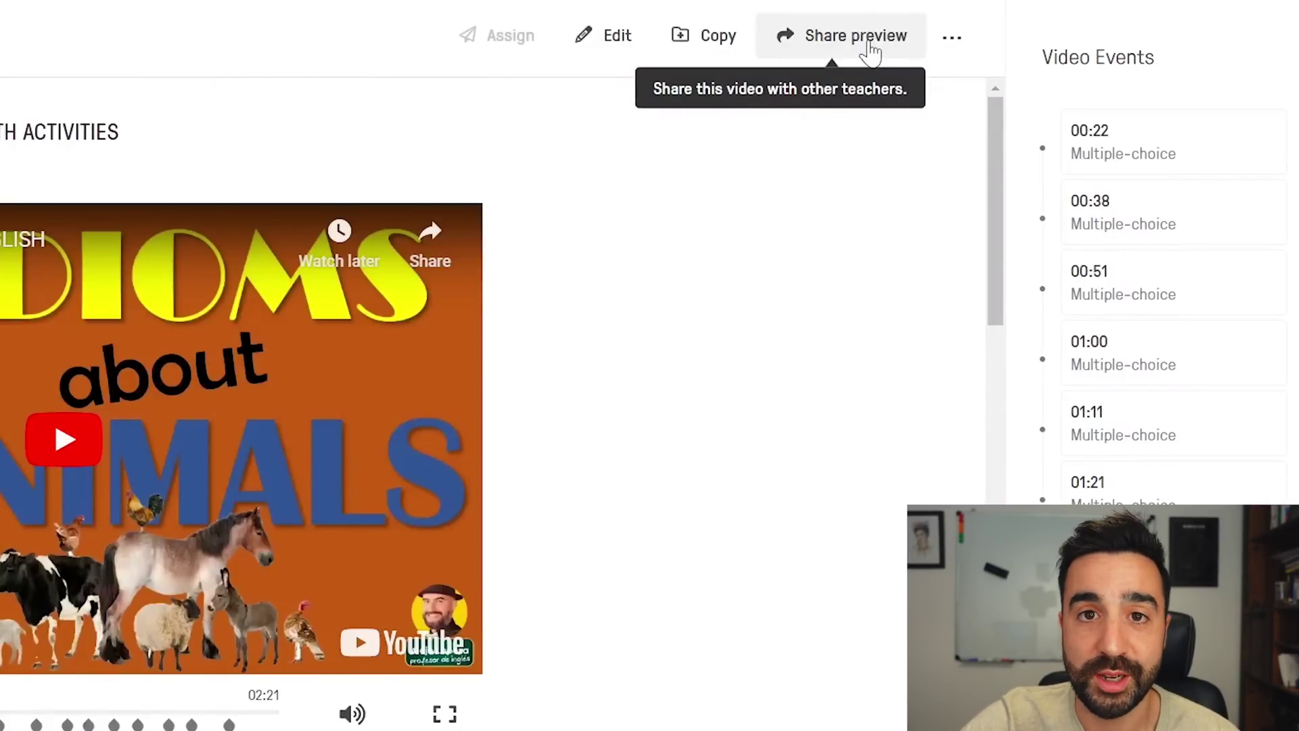
click(871, 45)
click(679, 261)
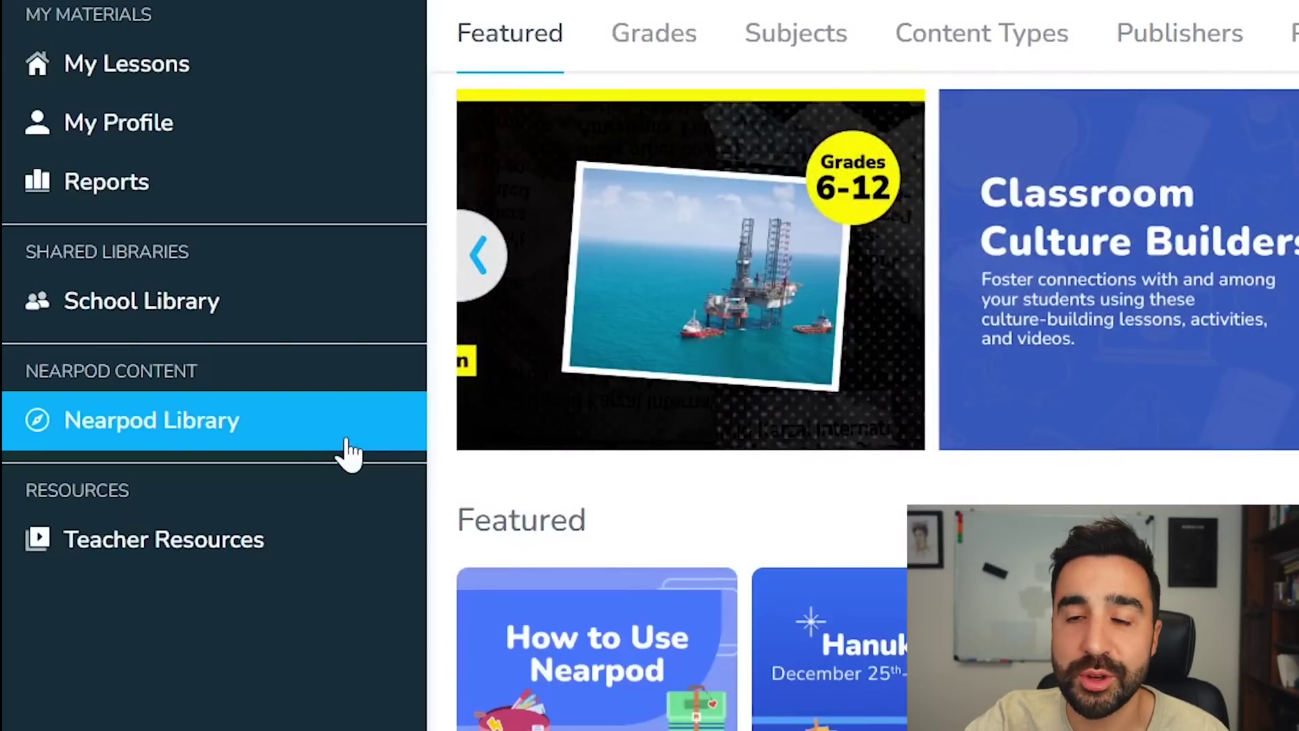
Browse the Nearpod Library by content type, reaching the Videos listings
click(1018, 36)
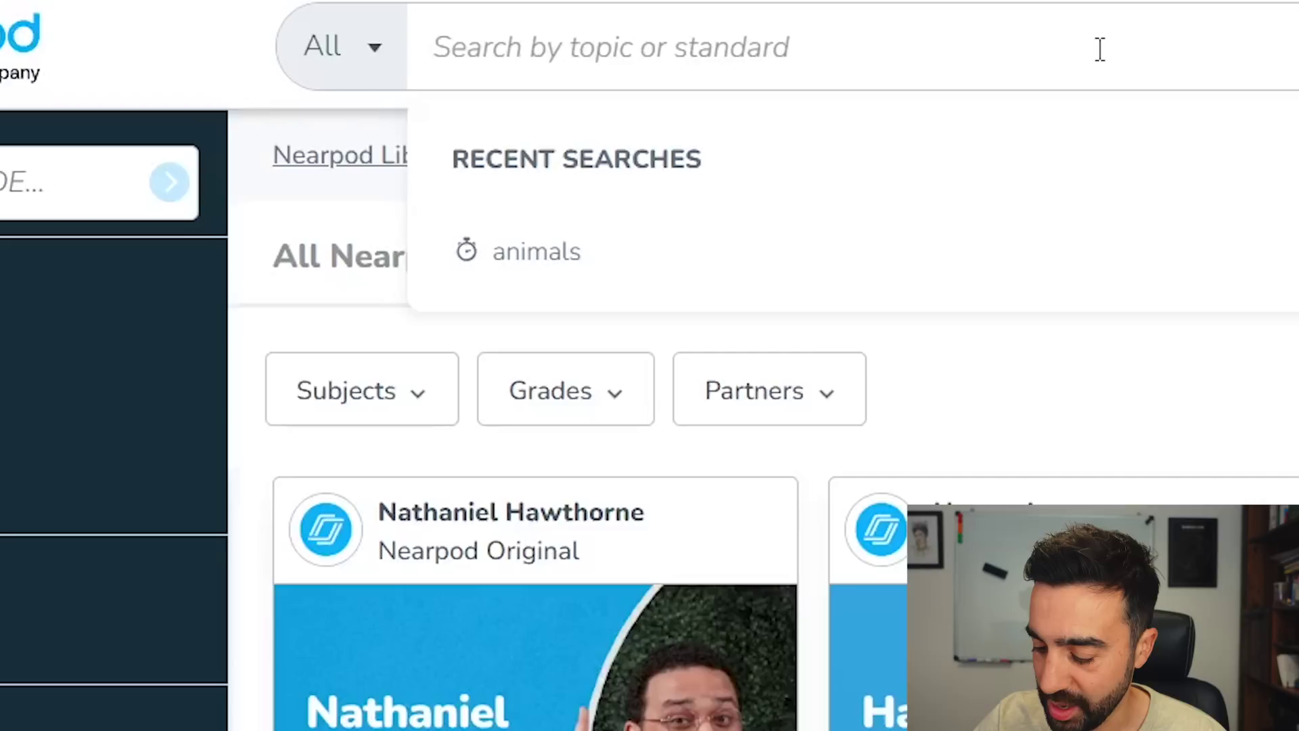
Search Nearpod for 'animals', preview Weird Animals In The World, and show its teaching modes
text(animals)
key(Return)
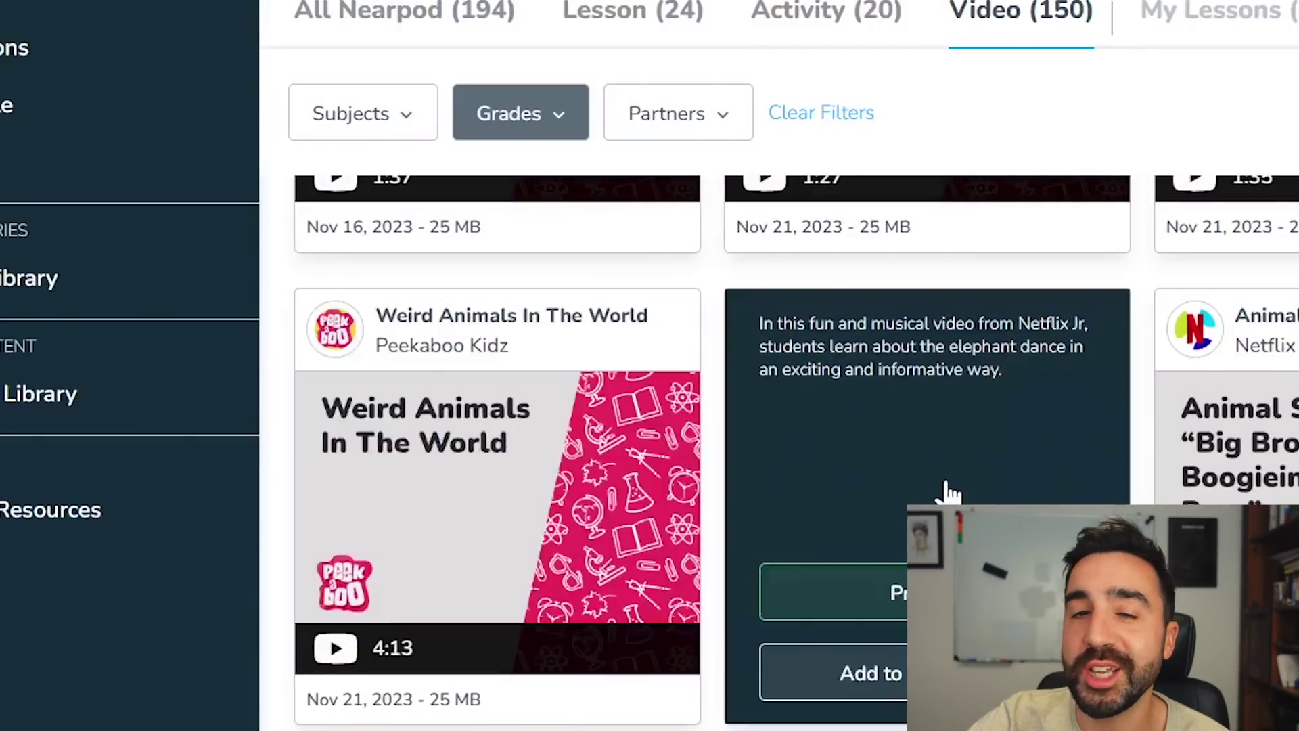
mouse_move(615, 470)
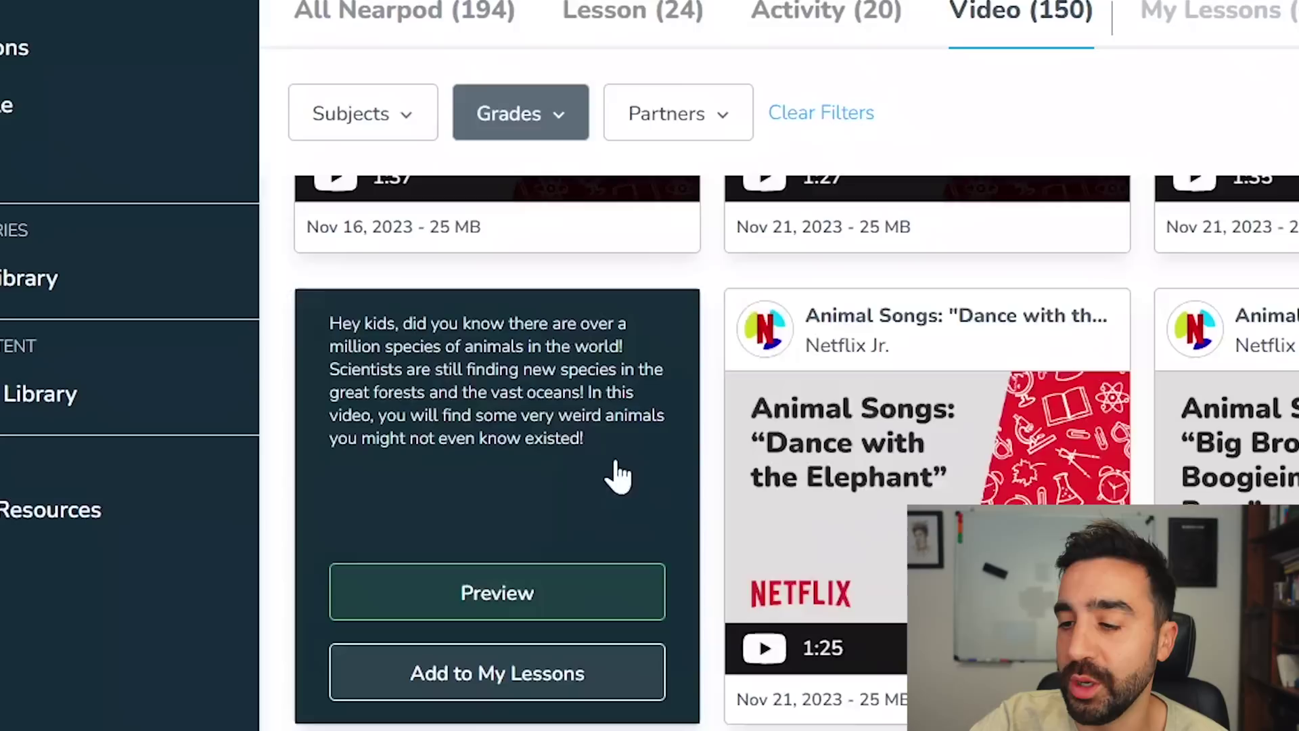
click(568, 592)
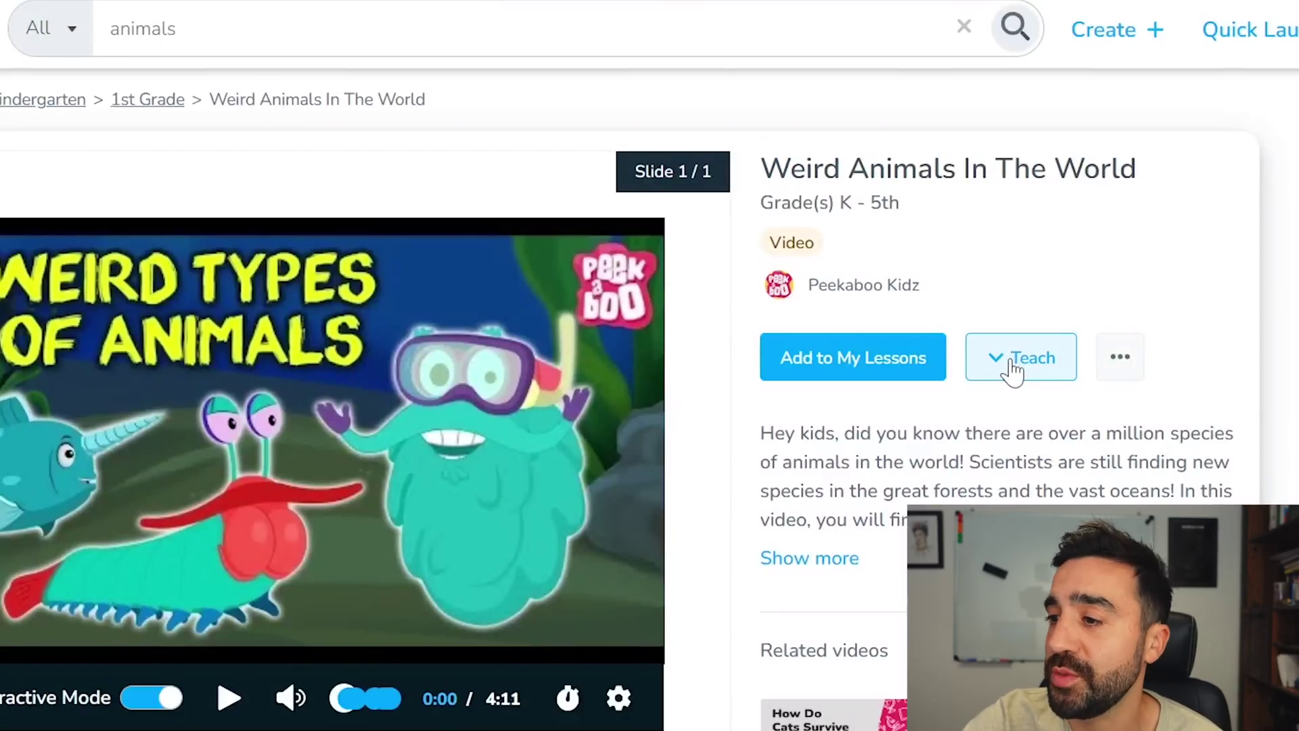
click(1015, 365)
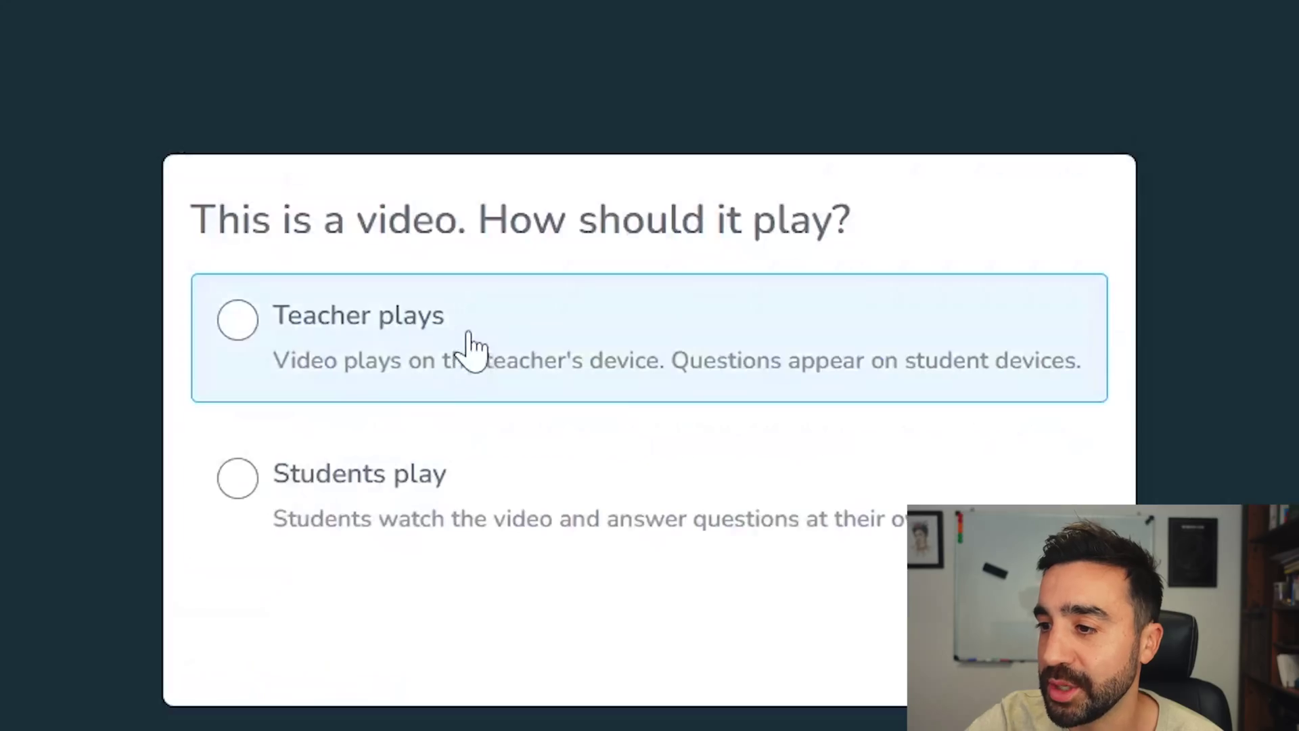
Teach Weird Animals as Live Participation with interactive mode off, jumping between its embedded questions
click(471, 345)
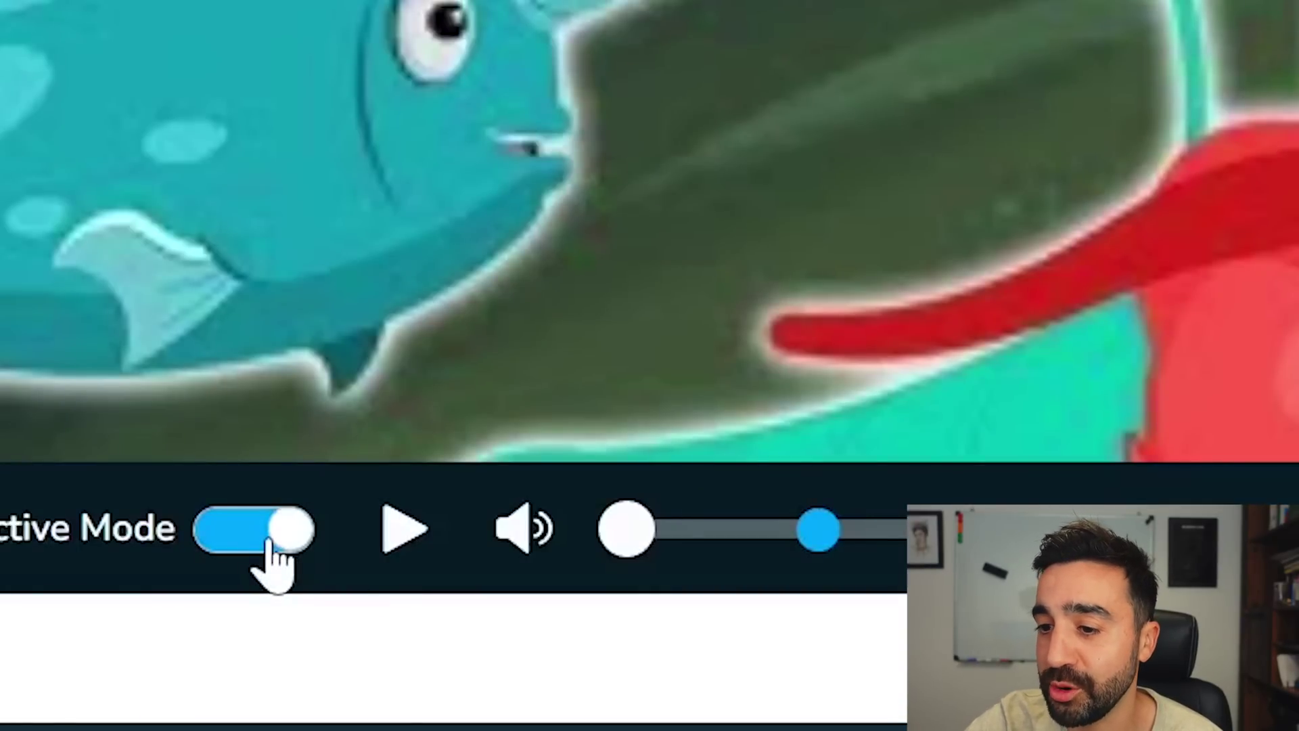
click(272, 543)
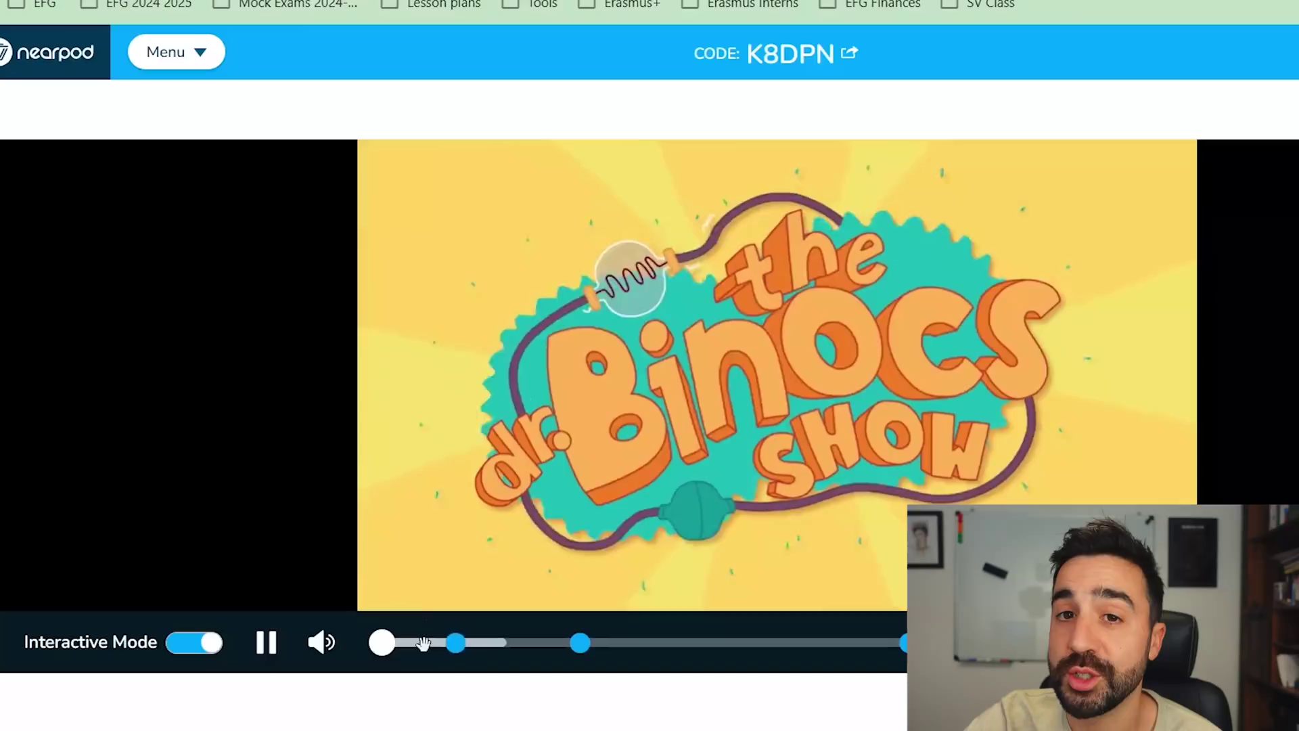
click(455, 643)
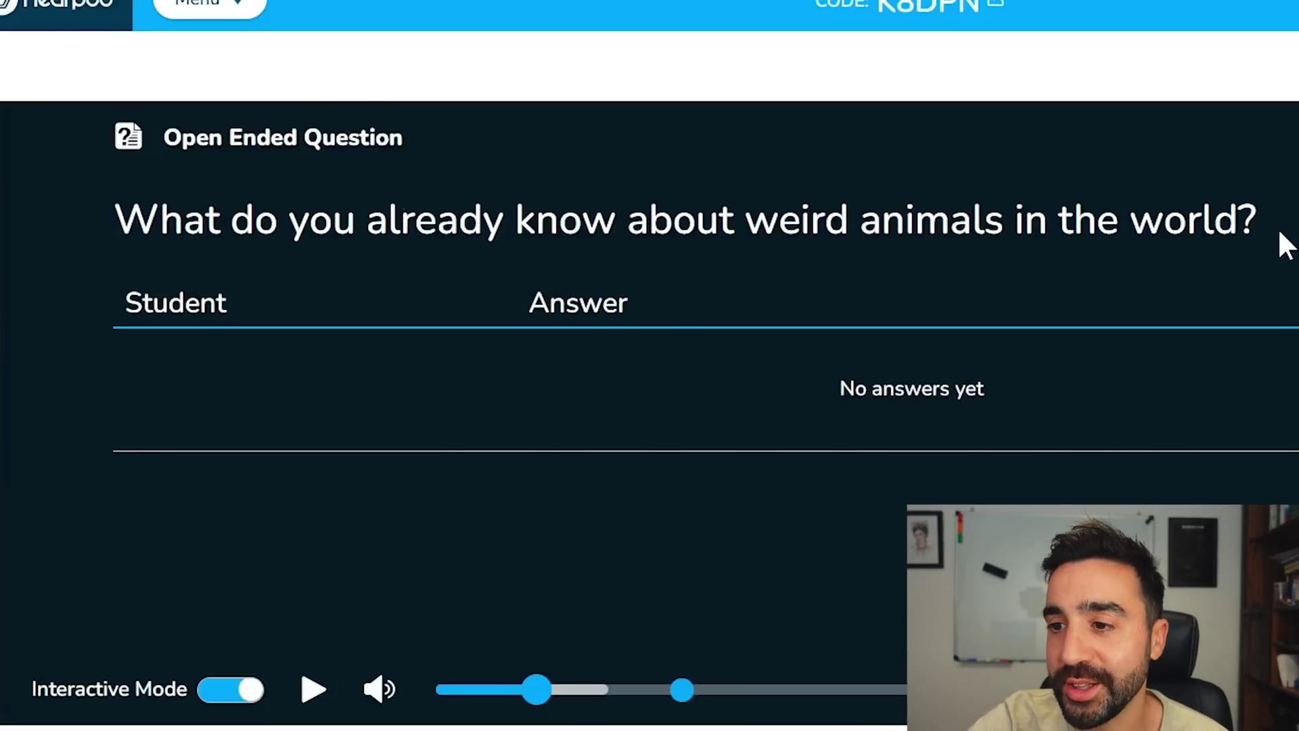
click(682, 690)
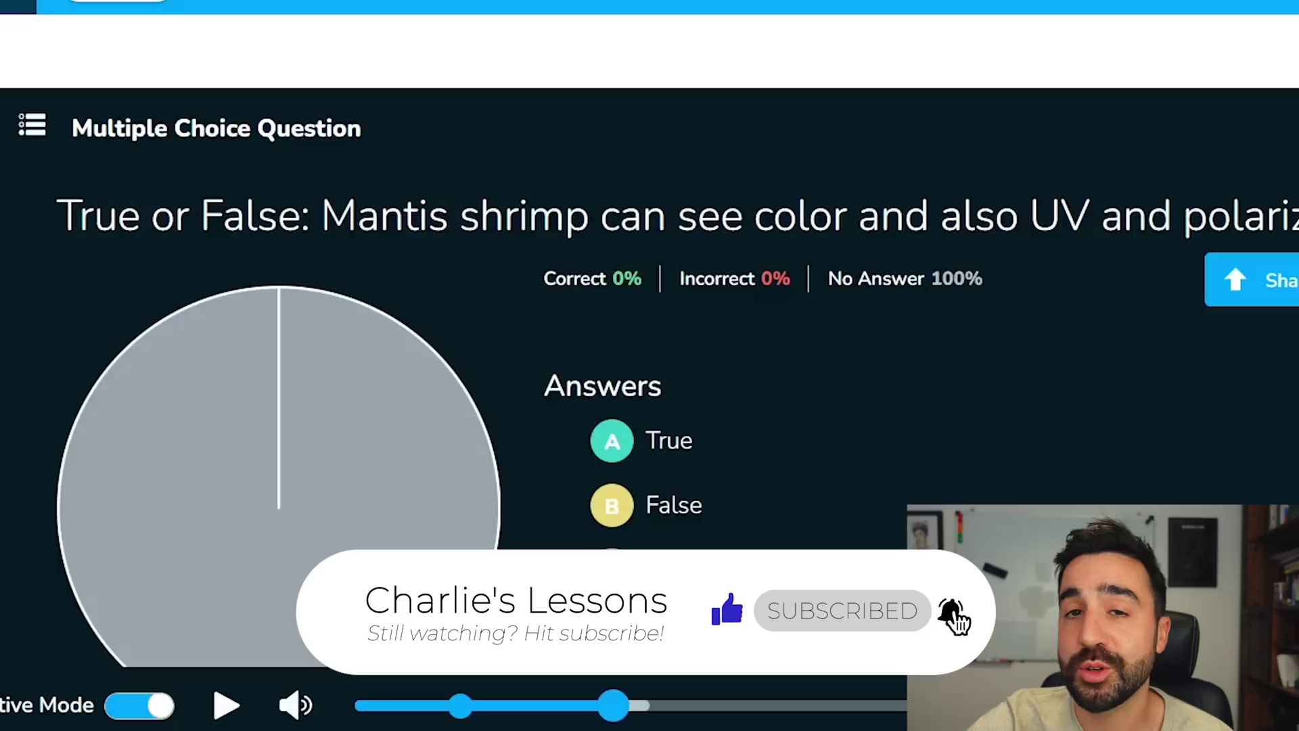
mouse_move(334, 406)
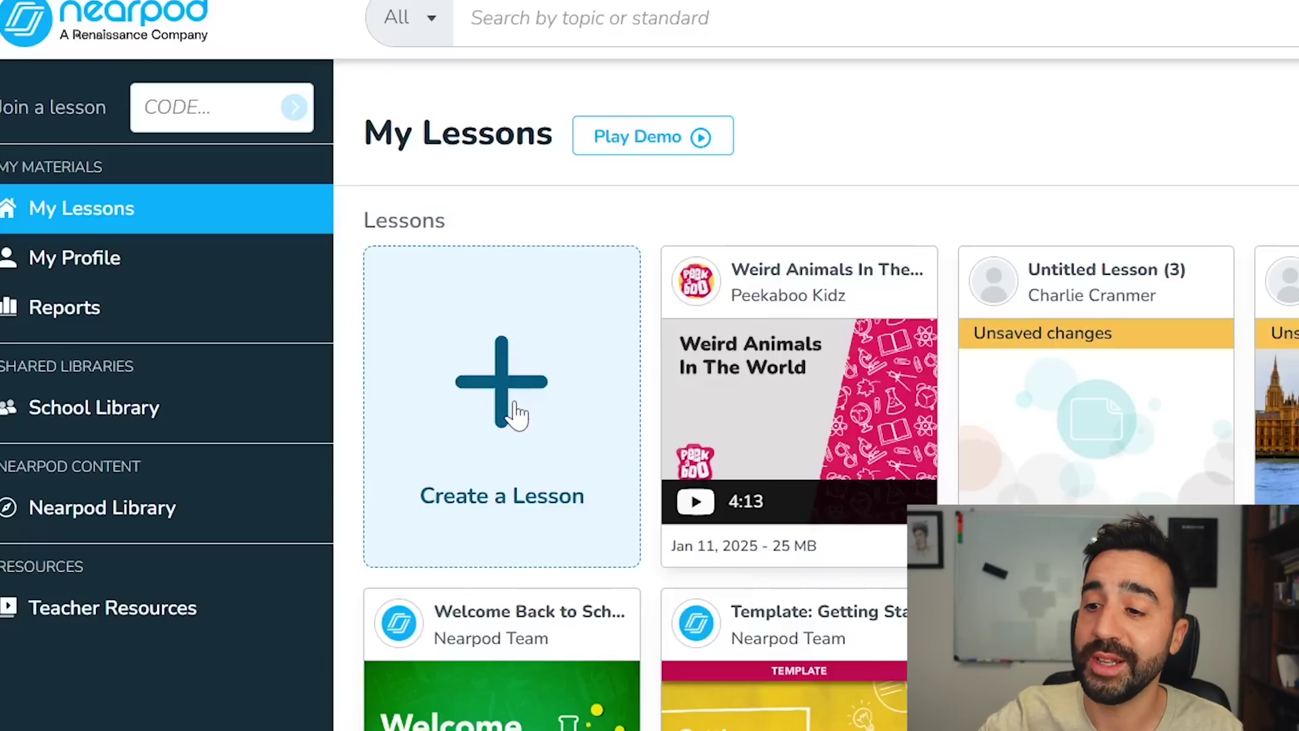
Create a lesson from scratch and scroll its content picker to the interactive Video option
click(527, 355)
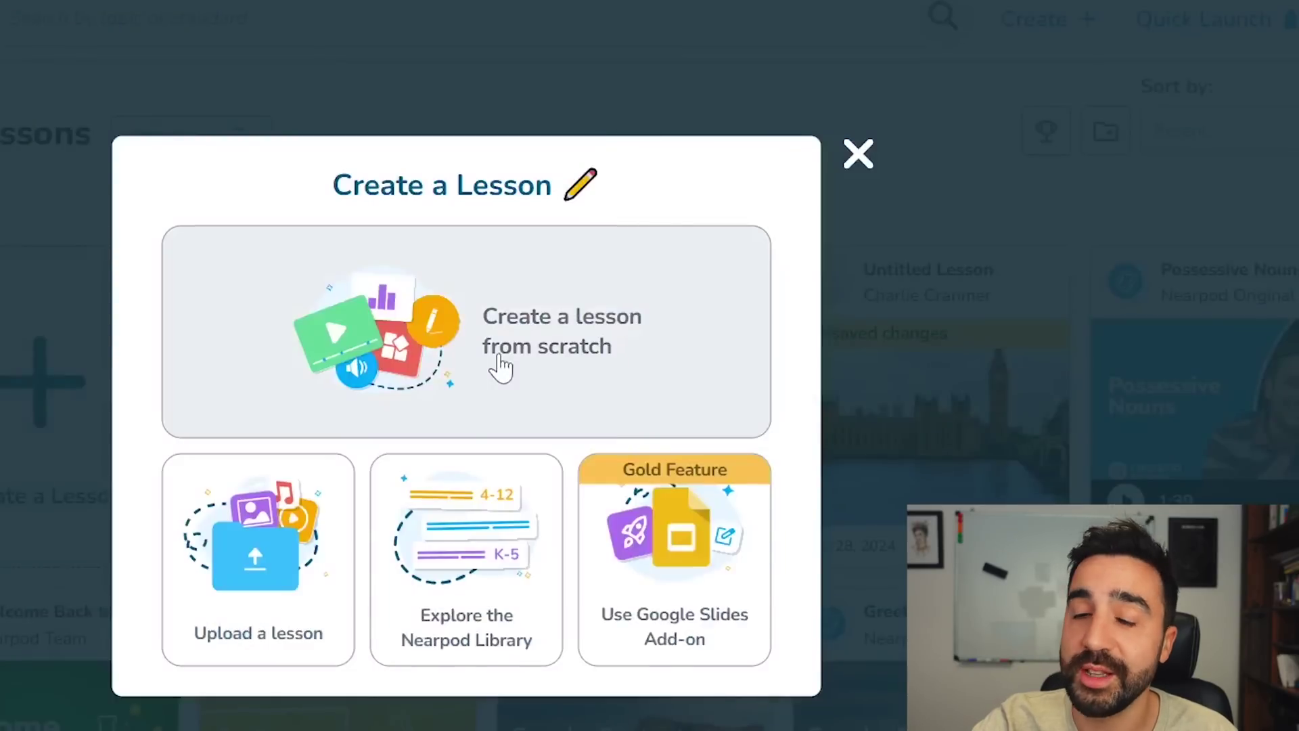
click(501, 368)
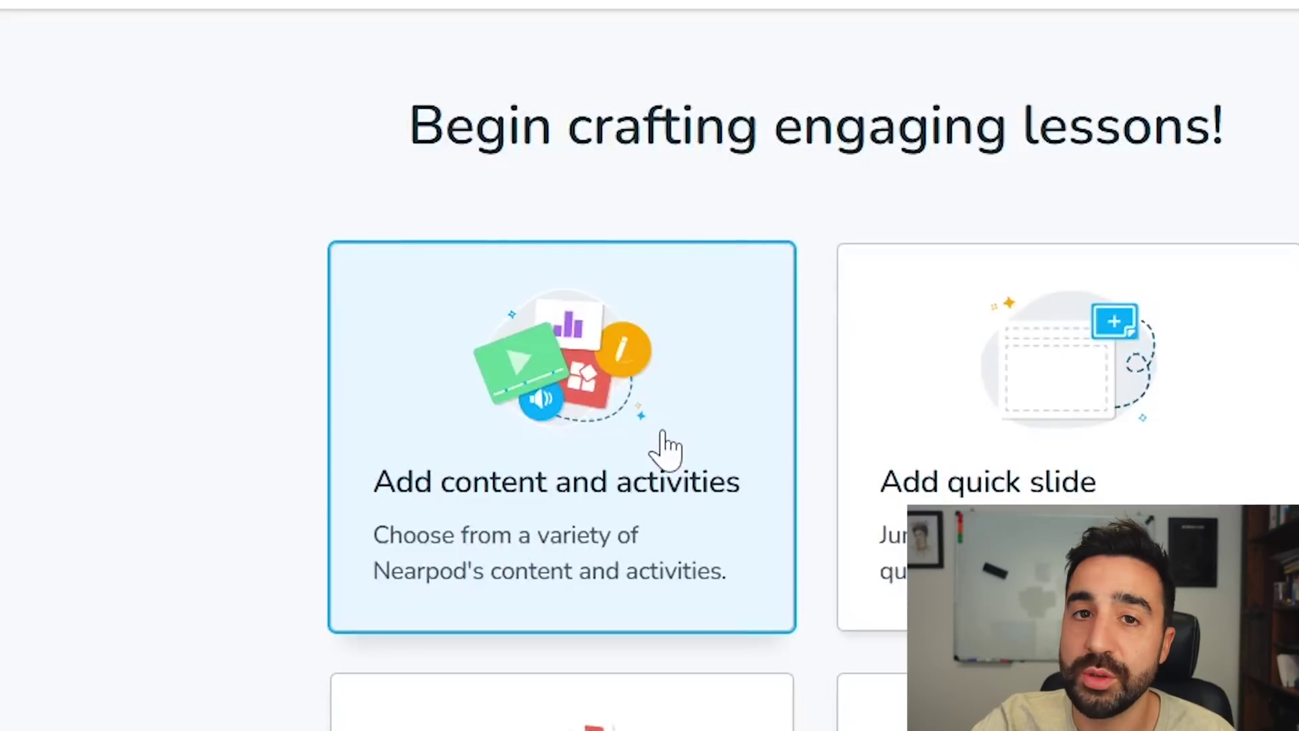
click(667, 447)
scroll(799, 416, down, 5)
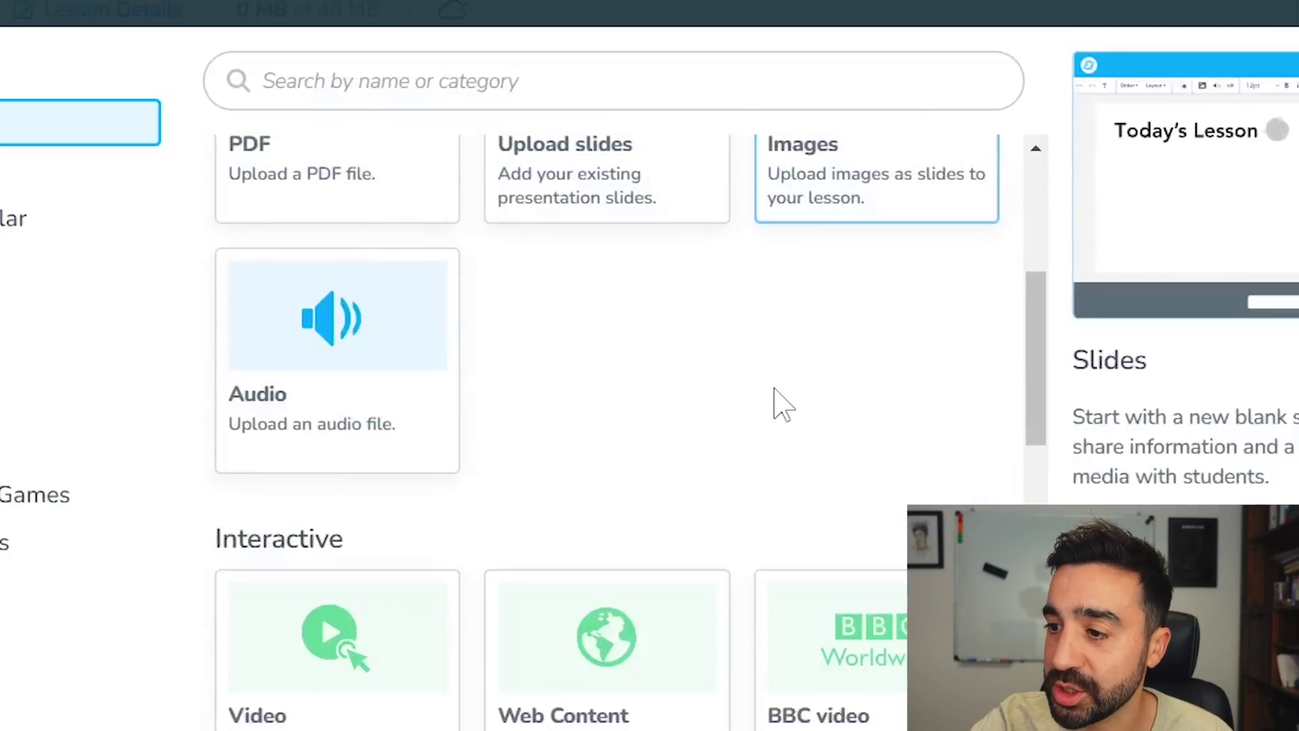
scroll(778, 404, down, 4)
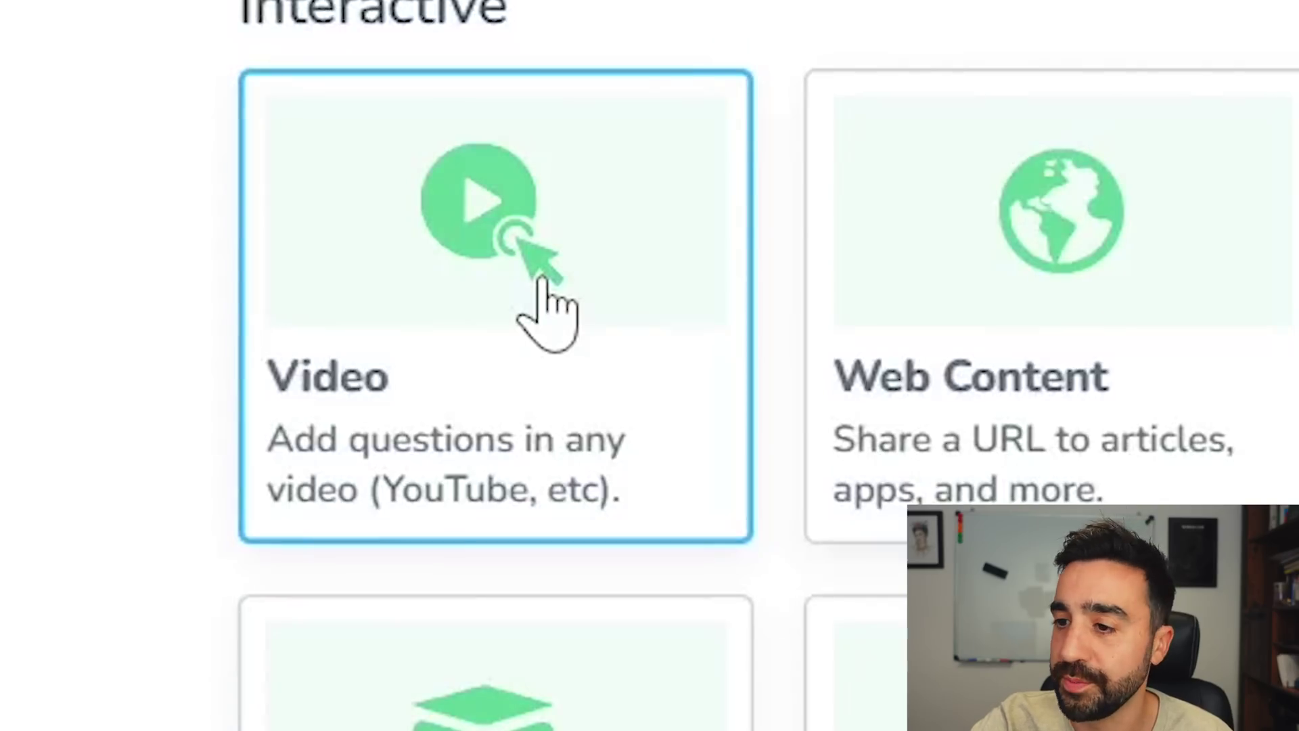
Add a Video activity, search YouTube for 'farm animals', and pick 'Farm Animals for Kids'
click(542, 279)
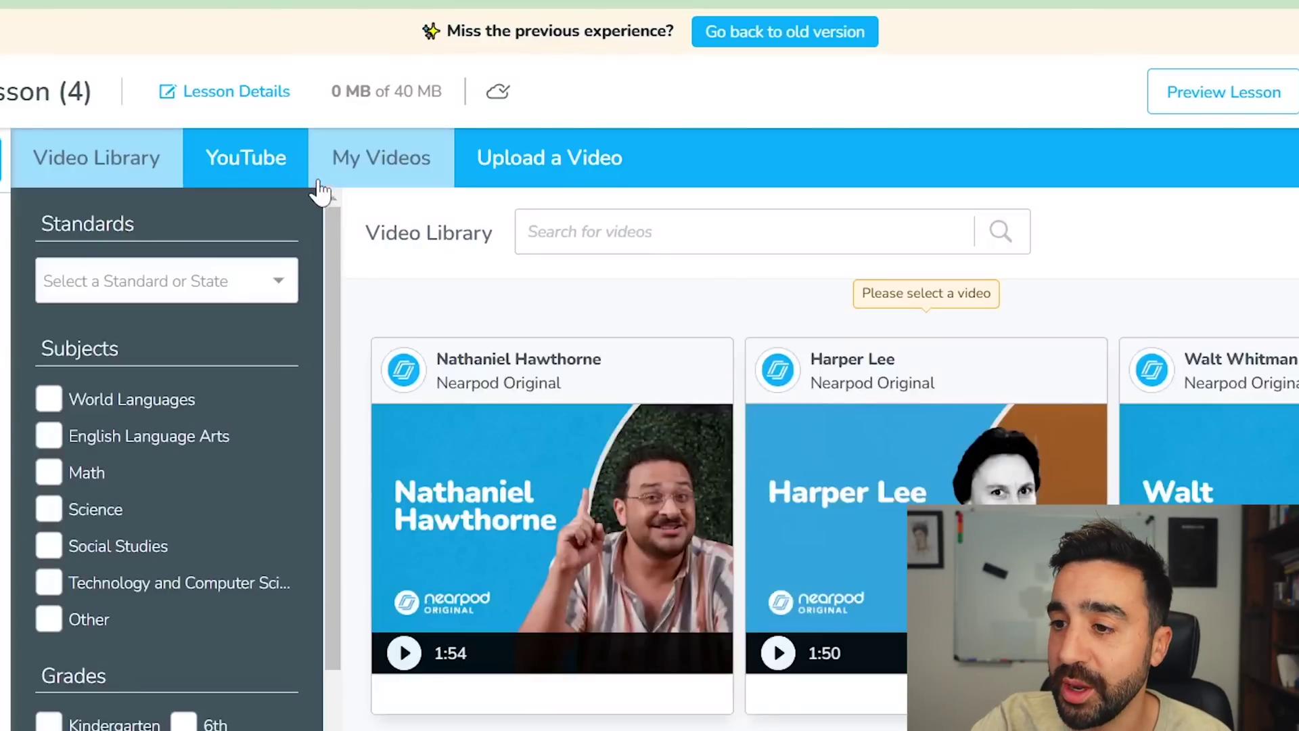
click(272, 175)
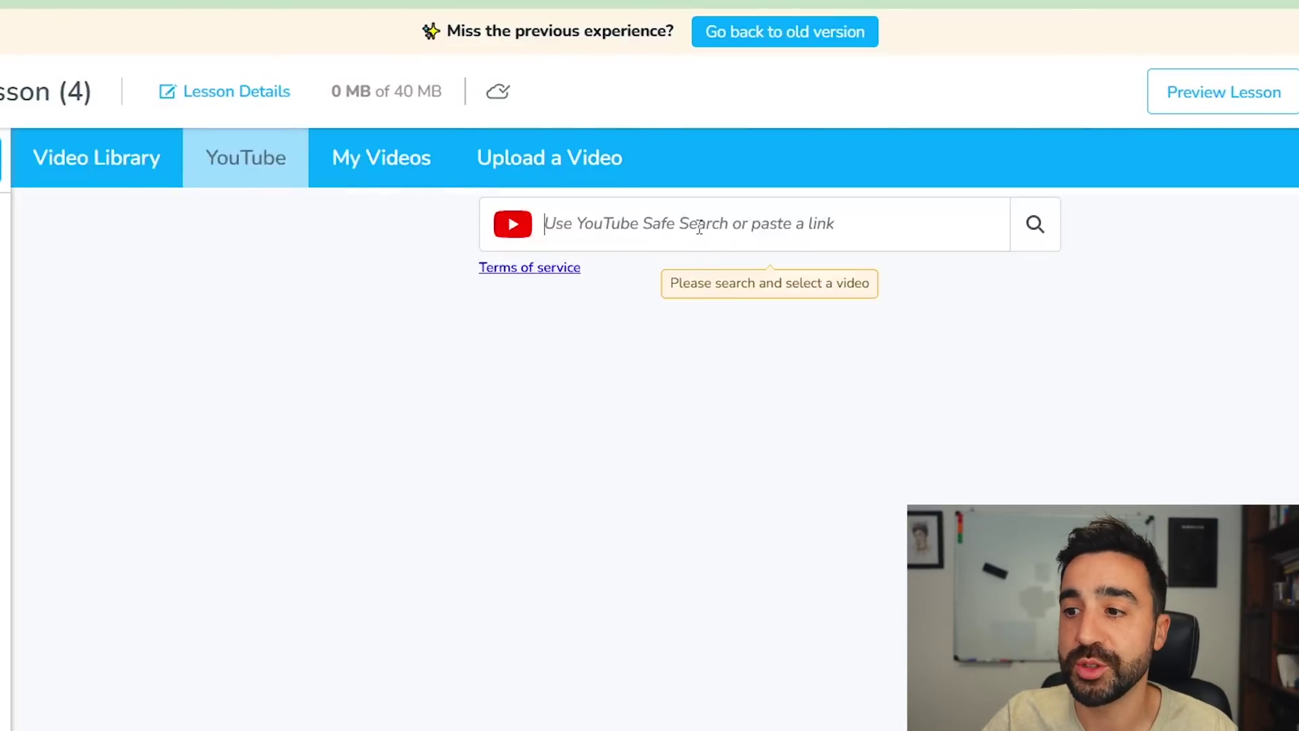
text(farm animals)
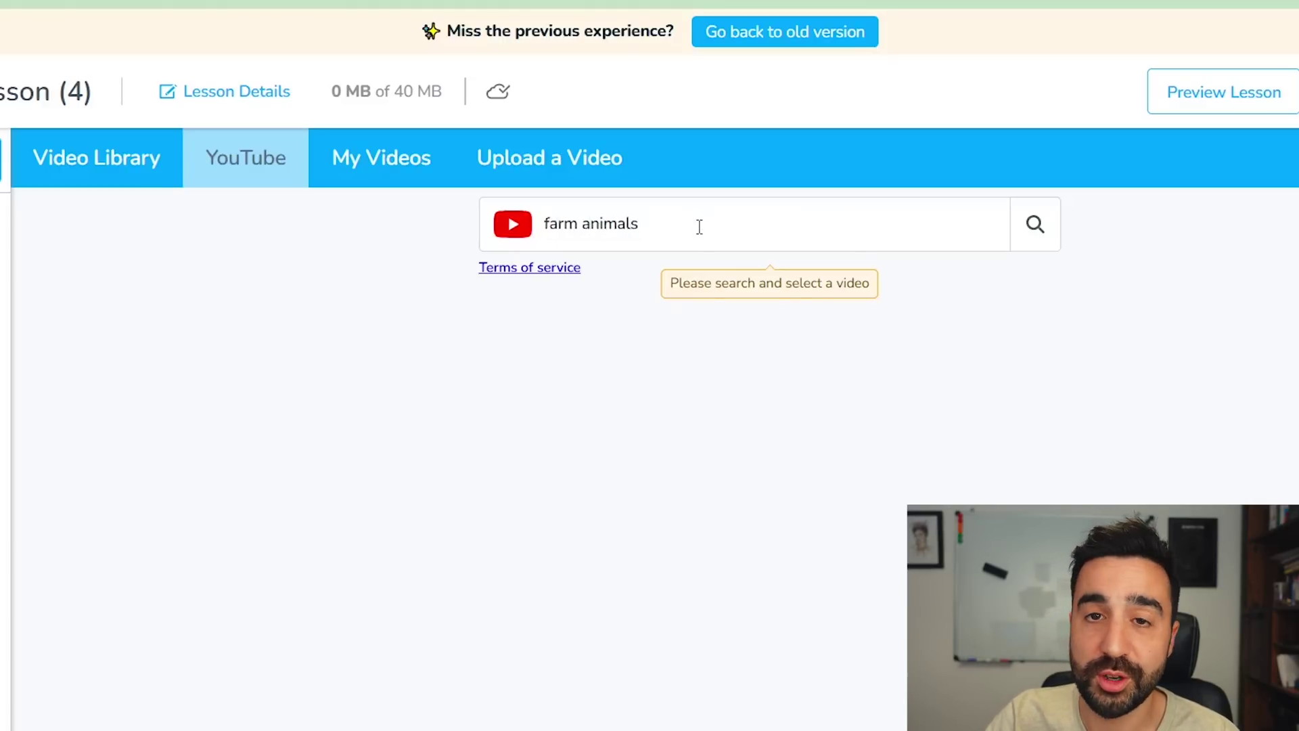
key(Return)
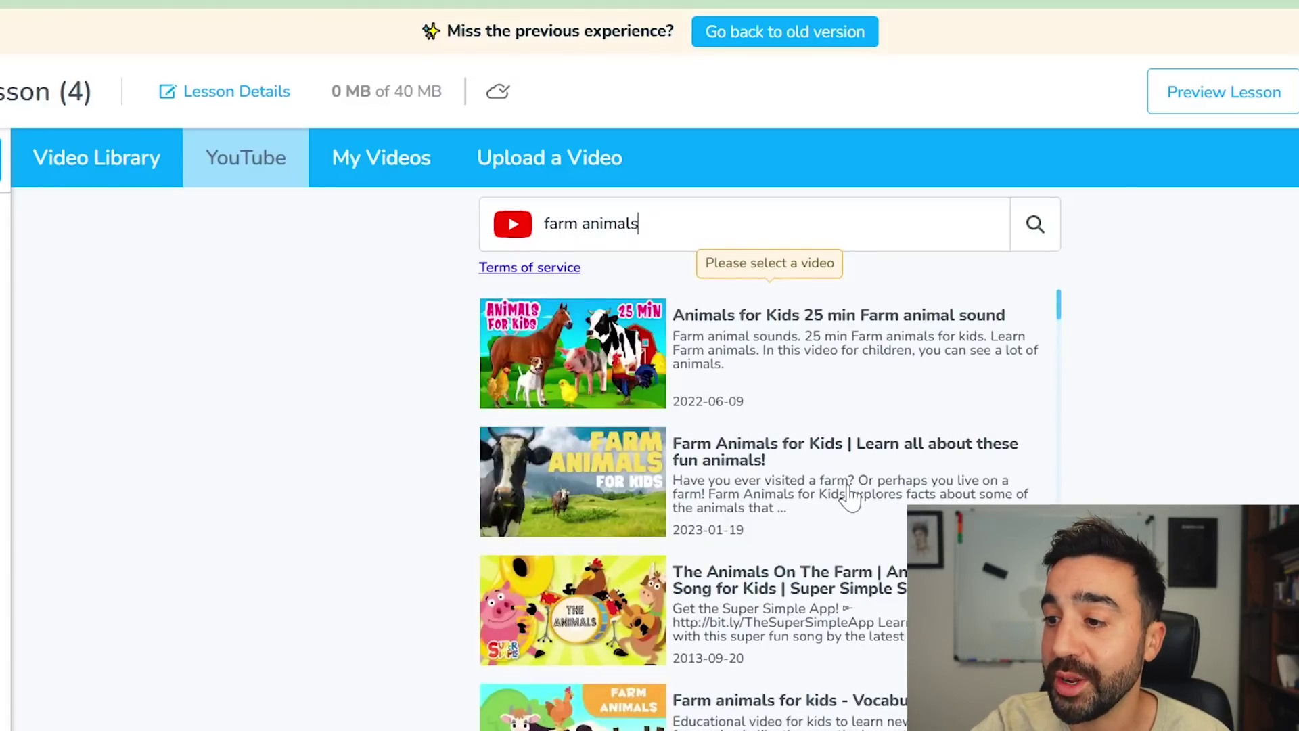
click(849, 497)
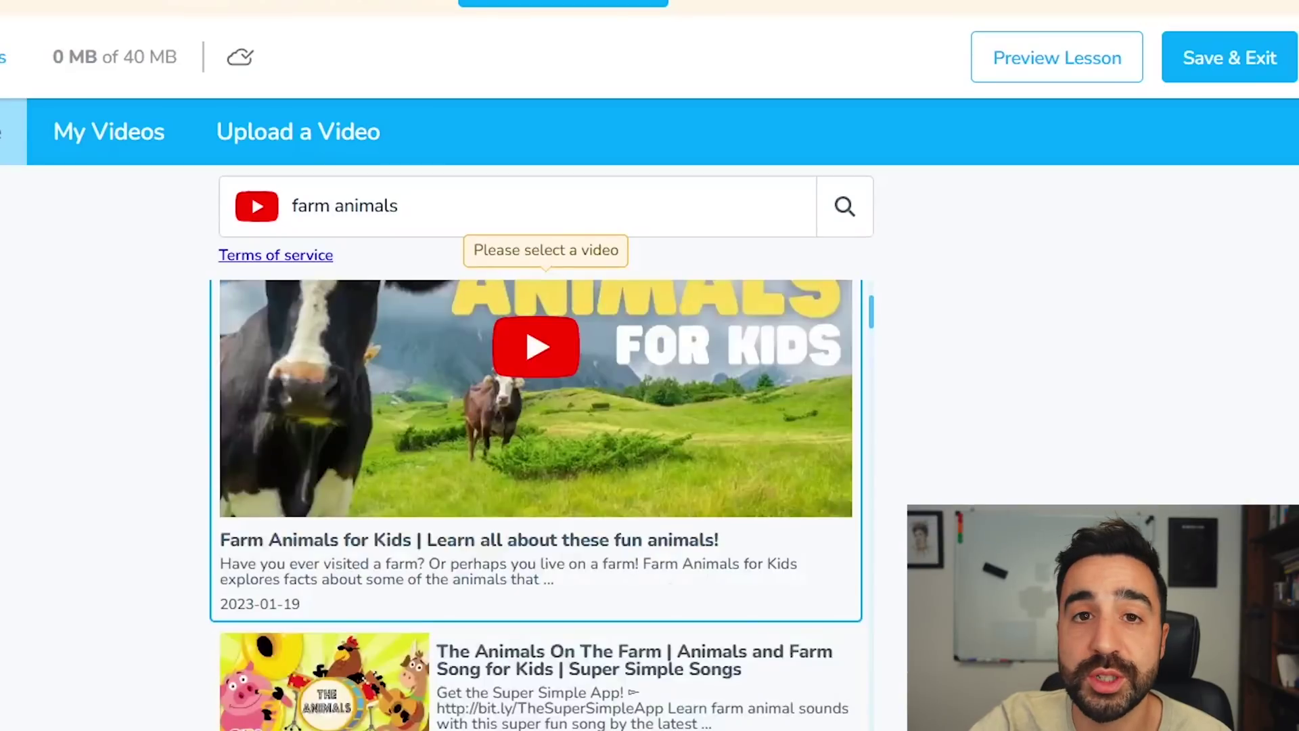
Add the farm animals video untrimmed, seek to 3:40, and add an activity there
click(856, 612)
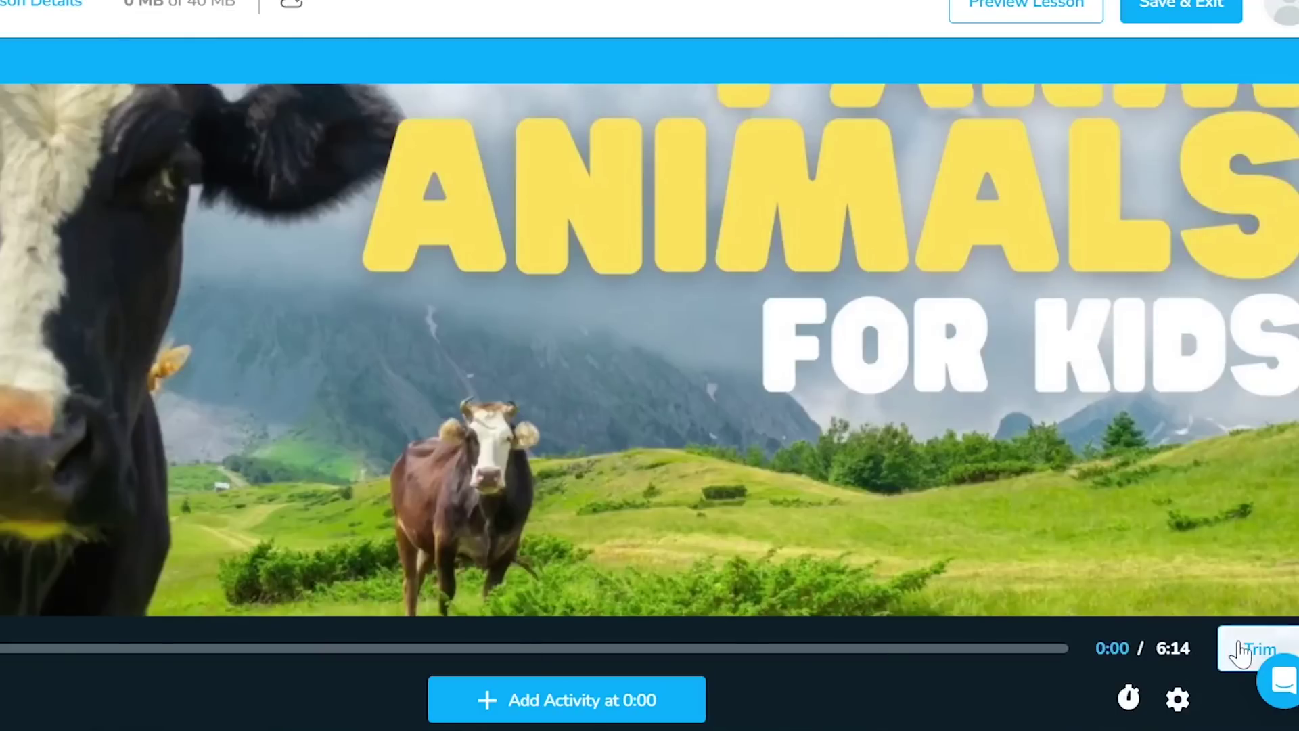
click(1242, 651)
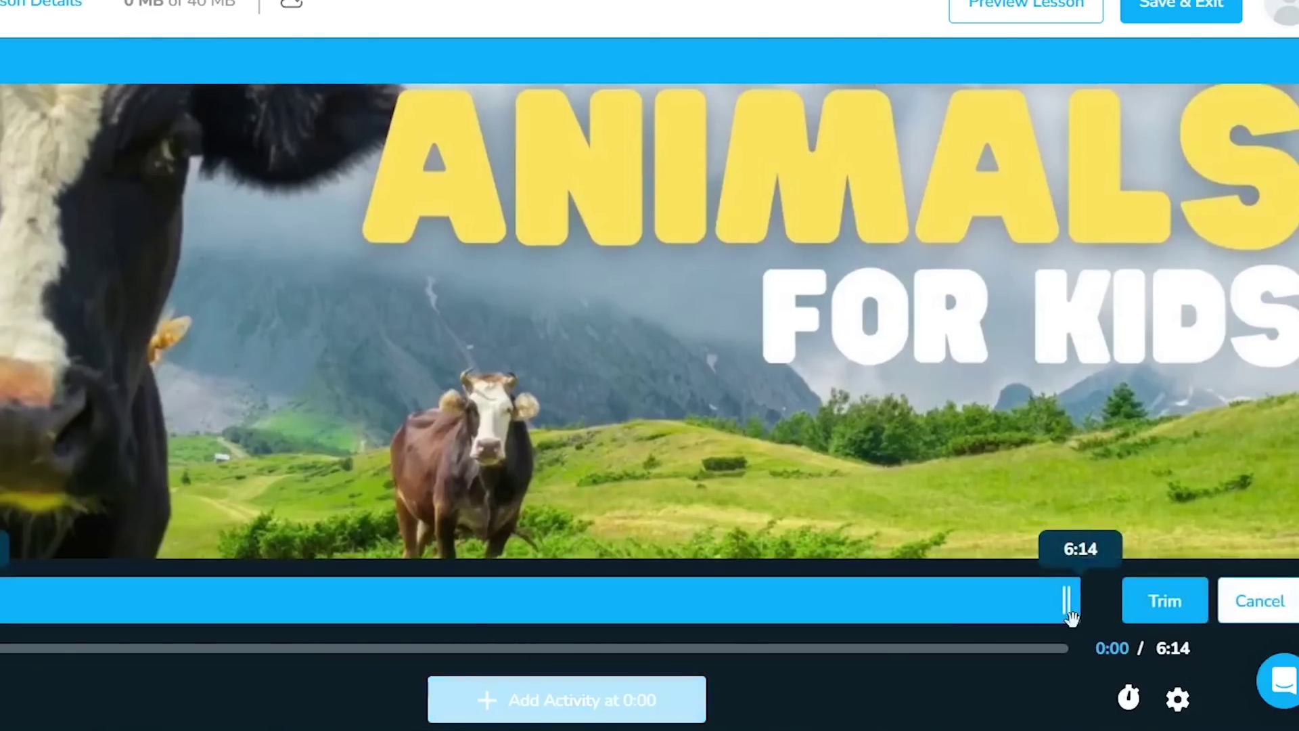
click(1256, 600)
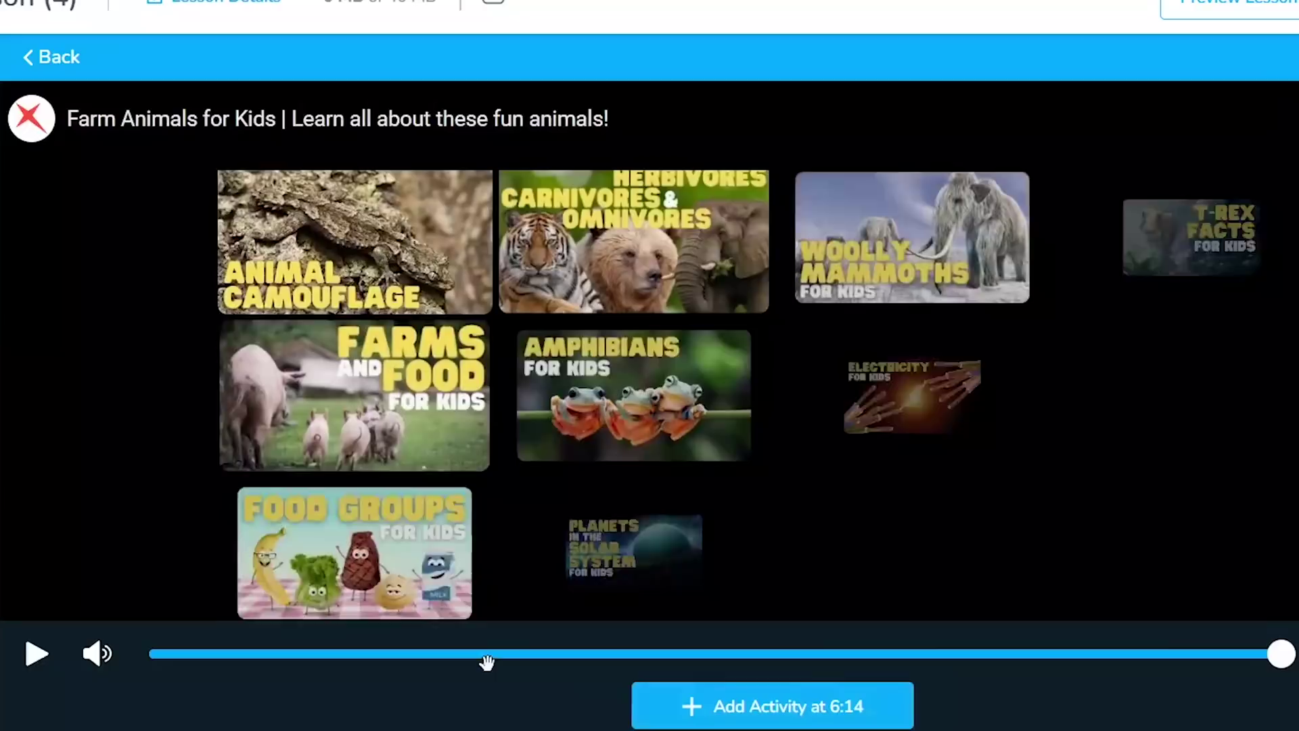
click(278, 651)
click(592, 651)
click(815, 653)
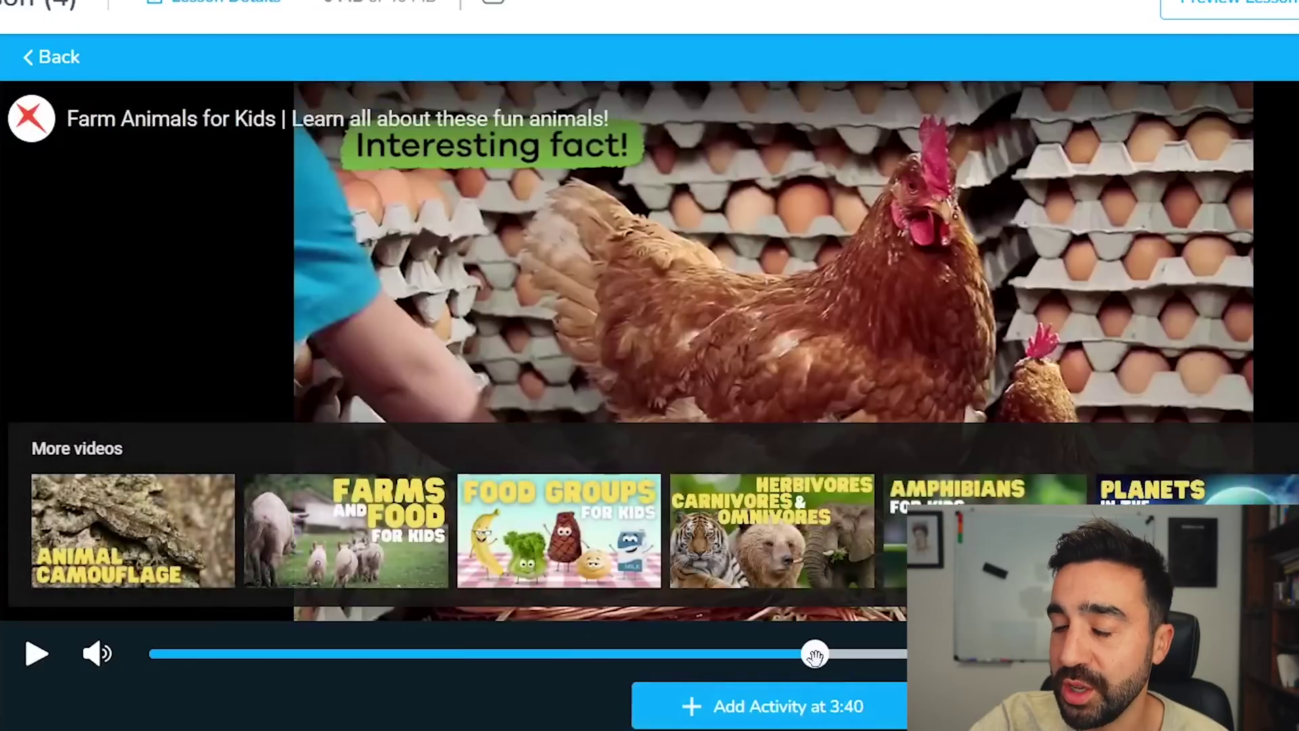
click(792, 708)
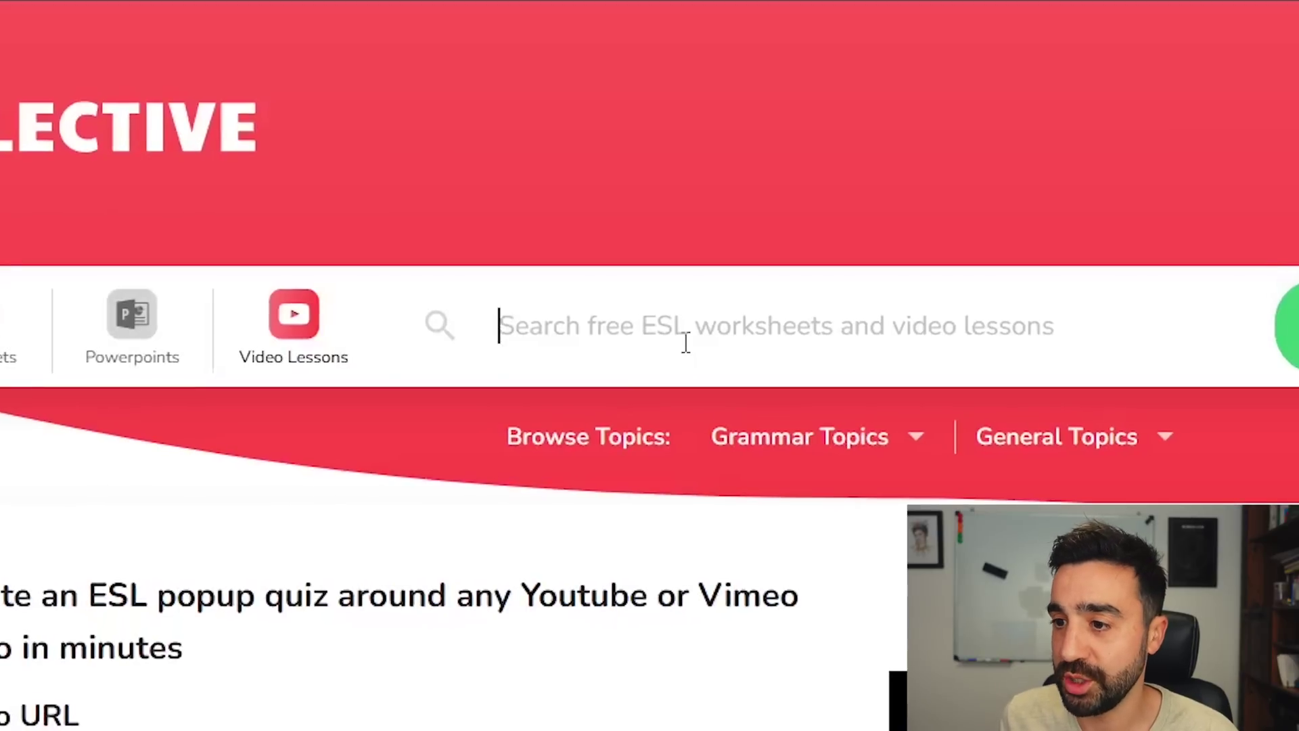
Search ISL Collective for 'animals' and open the Wild Animals, Farm Animals, Aquatic Animals quiz
text(animals)
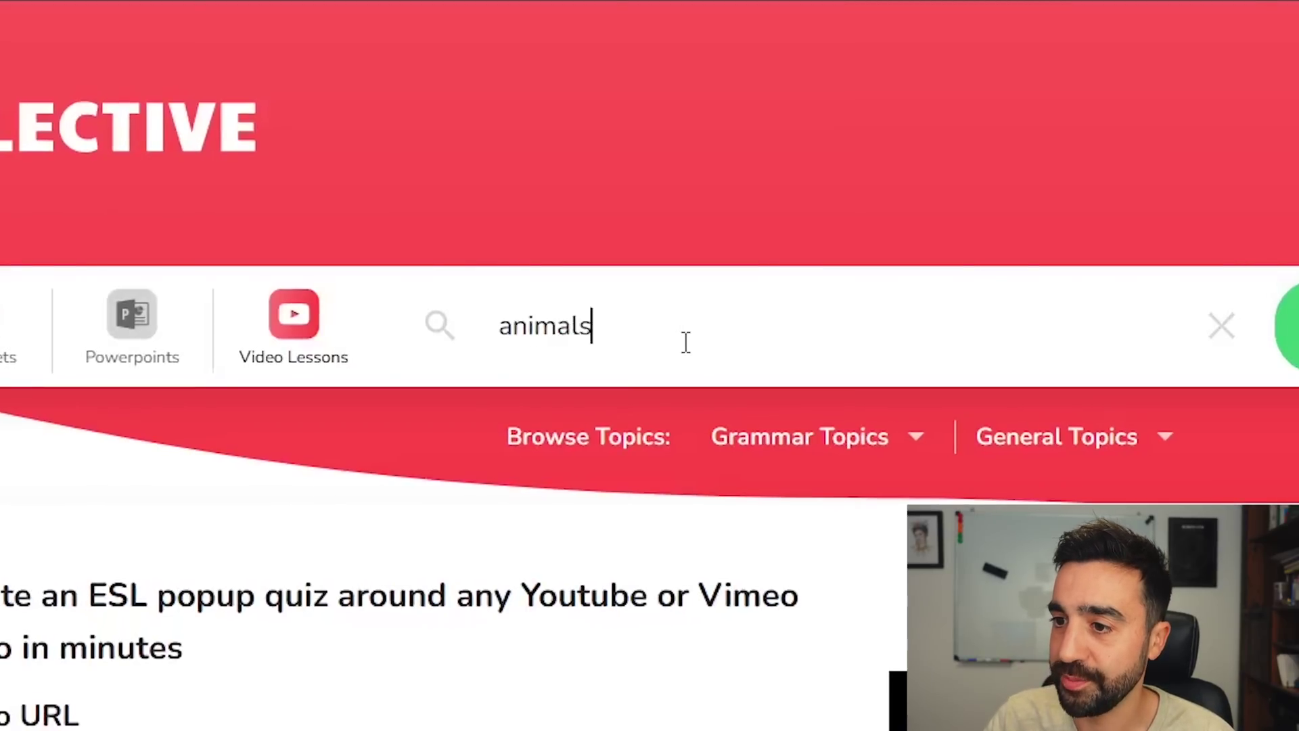
key(Return)
scroll(688, 367, down, 8)
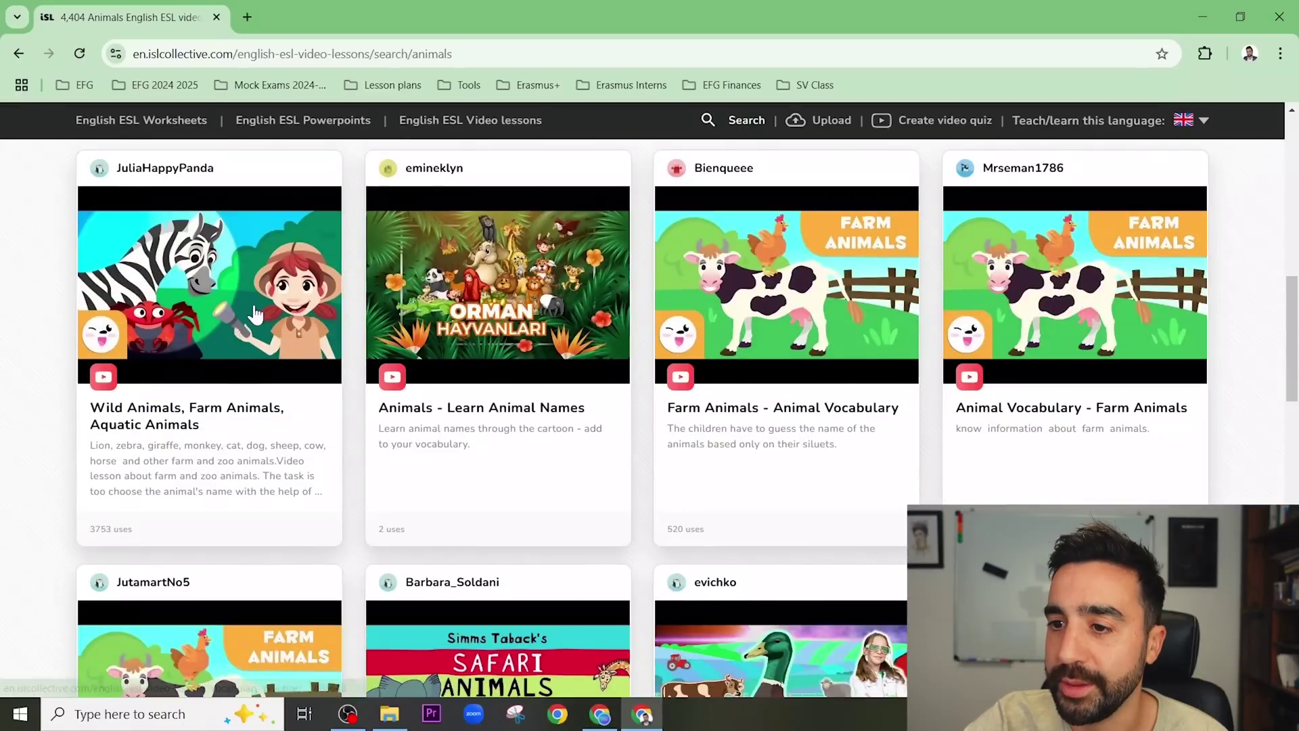
click(252, 310)
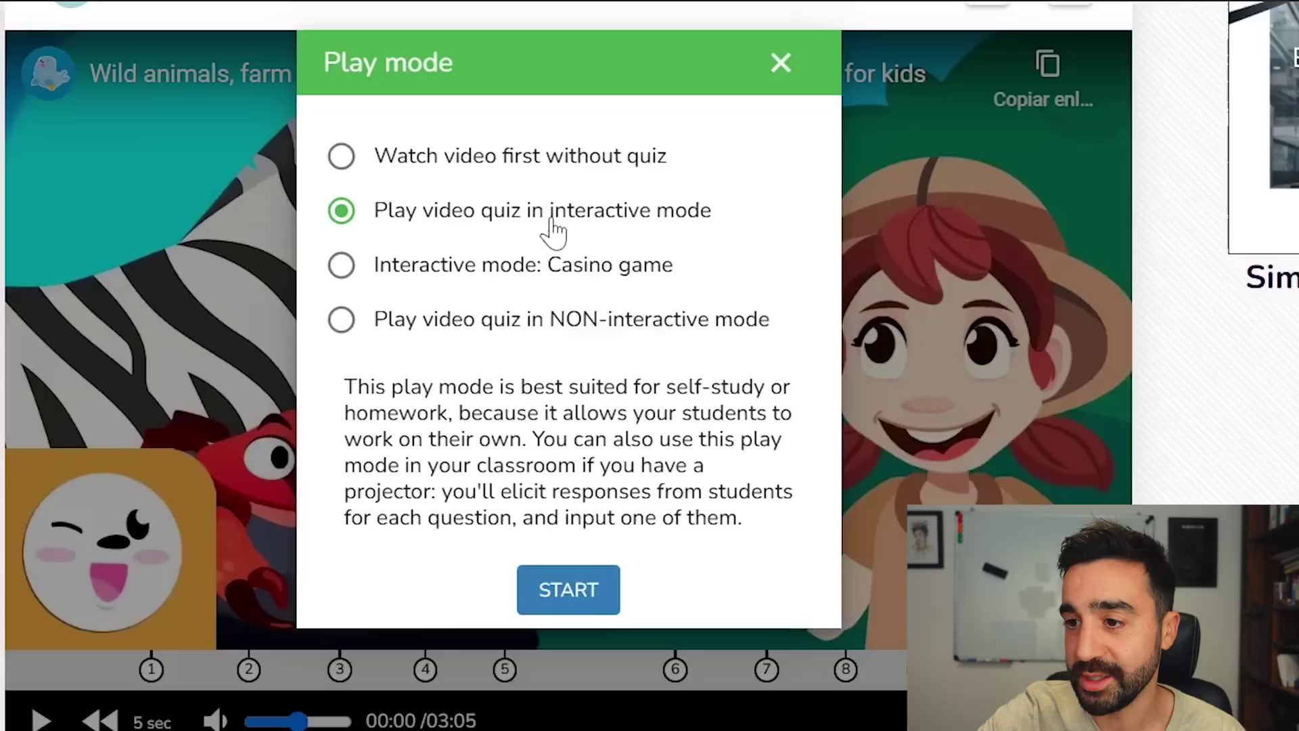
Start the animals video quiz in NON-interactive play mode
click(636, 333)
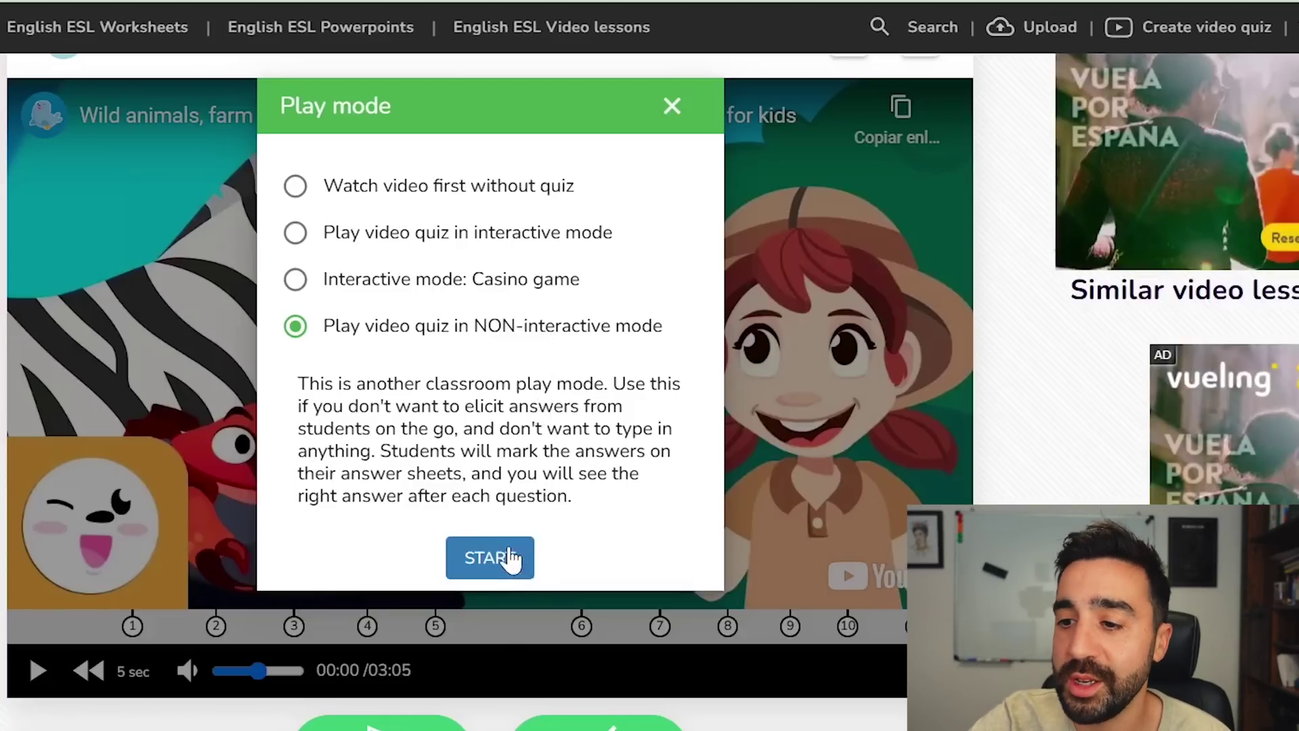
click(509, 559)
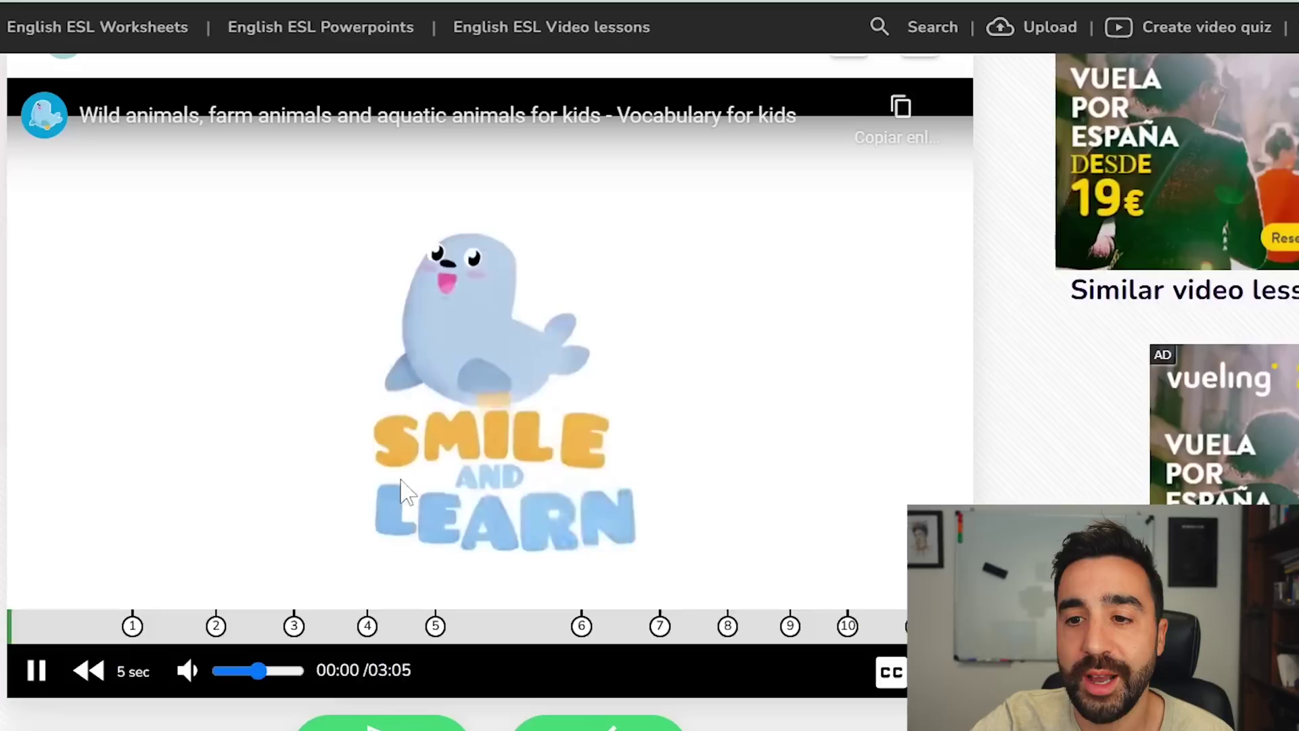
Lower the quiz video's volume, then let it play to question 2 and answer Elephant
click(225, 670)
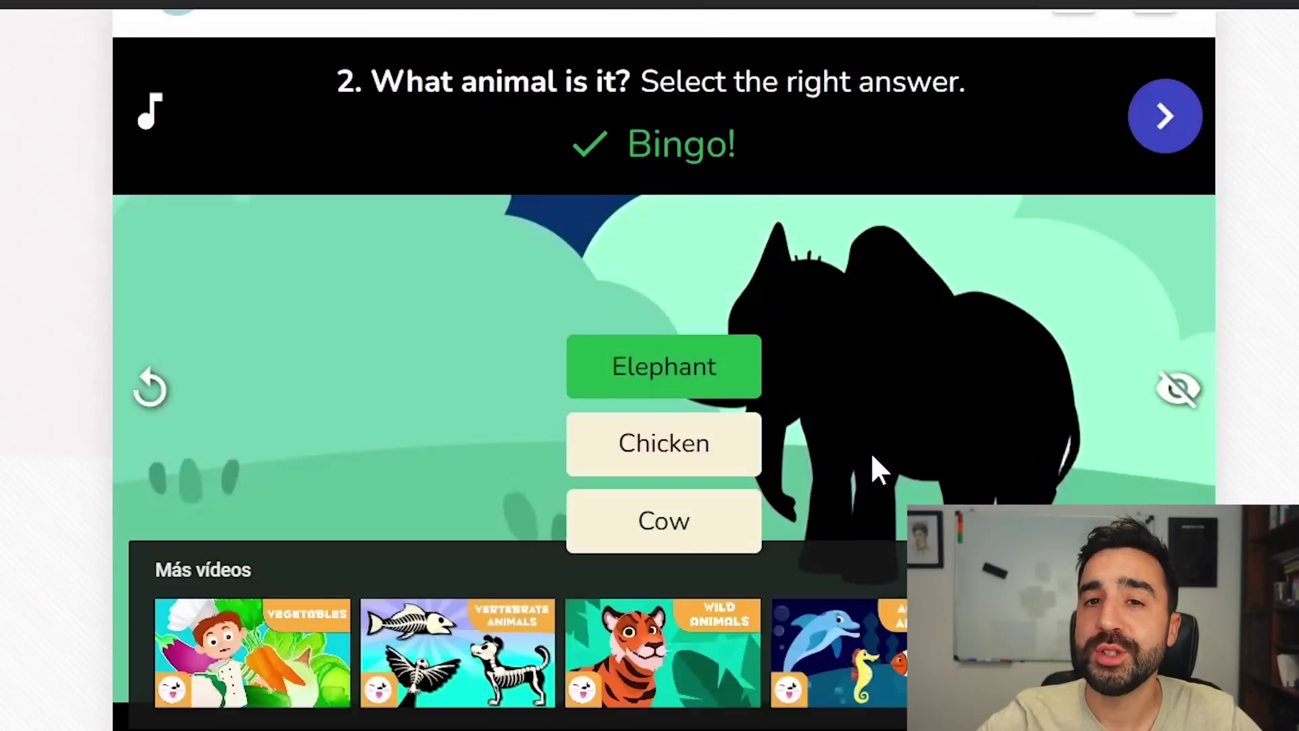
Scroll down past the comments to the printable Video quiz questions
scroll(920, 426, down, 10)
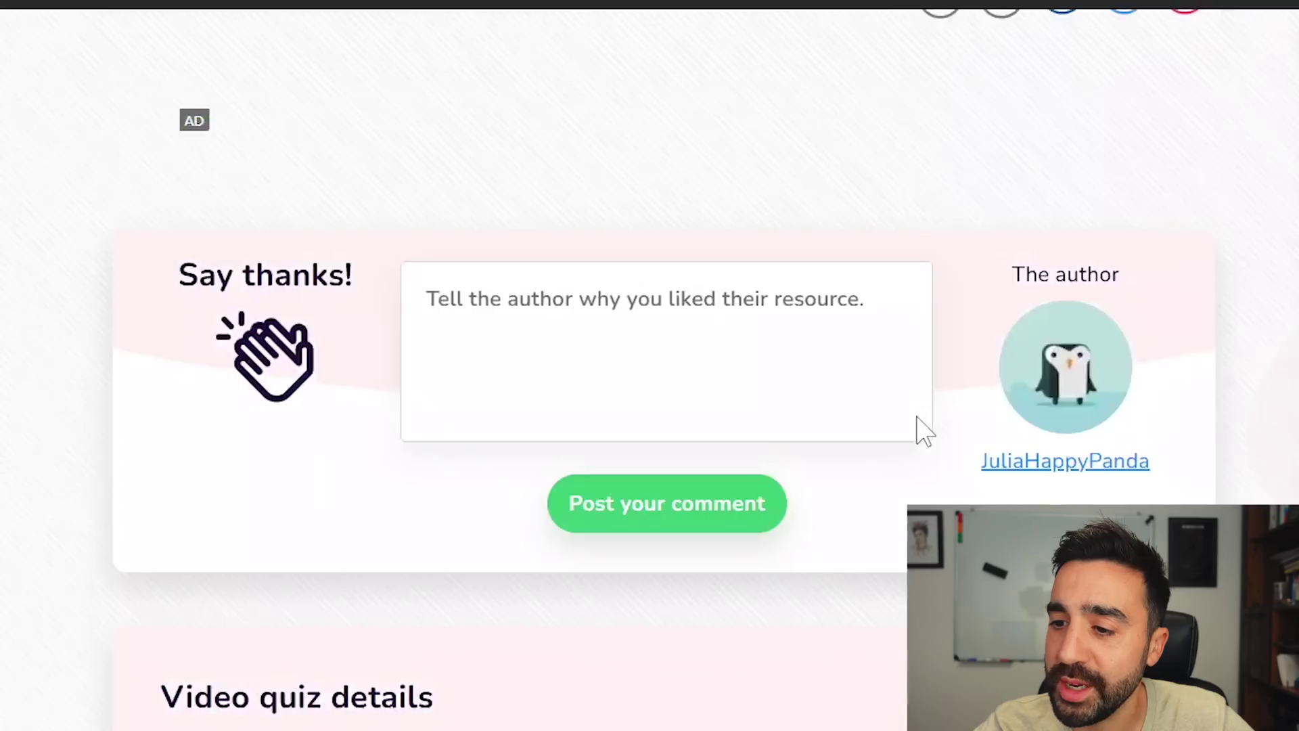
scroll(920, 426, down, 20)
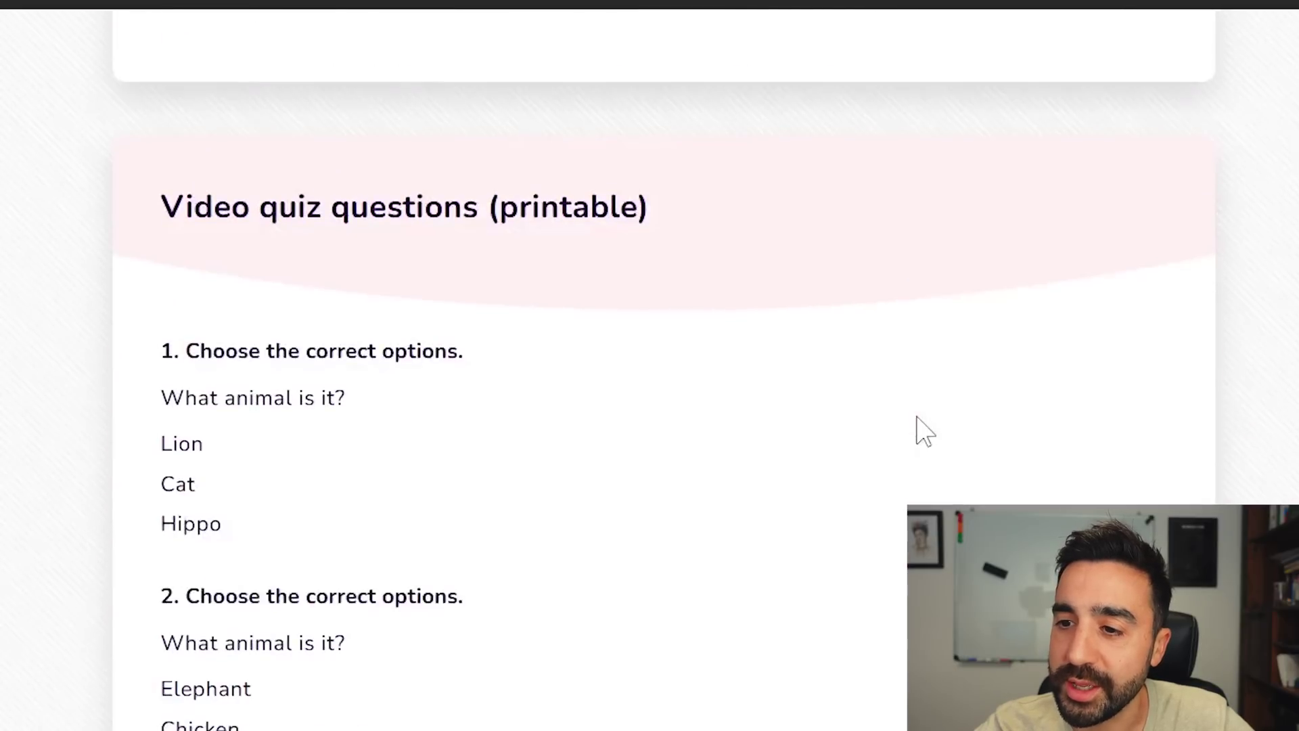
scroll(924, 431, down, 2)
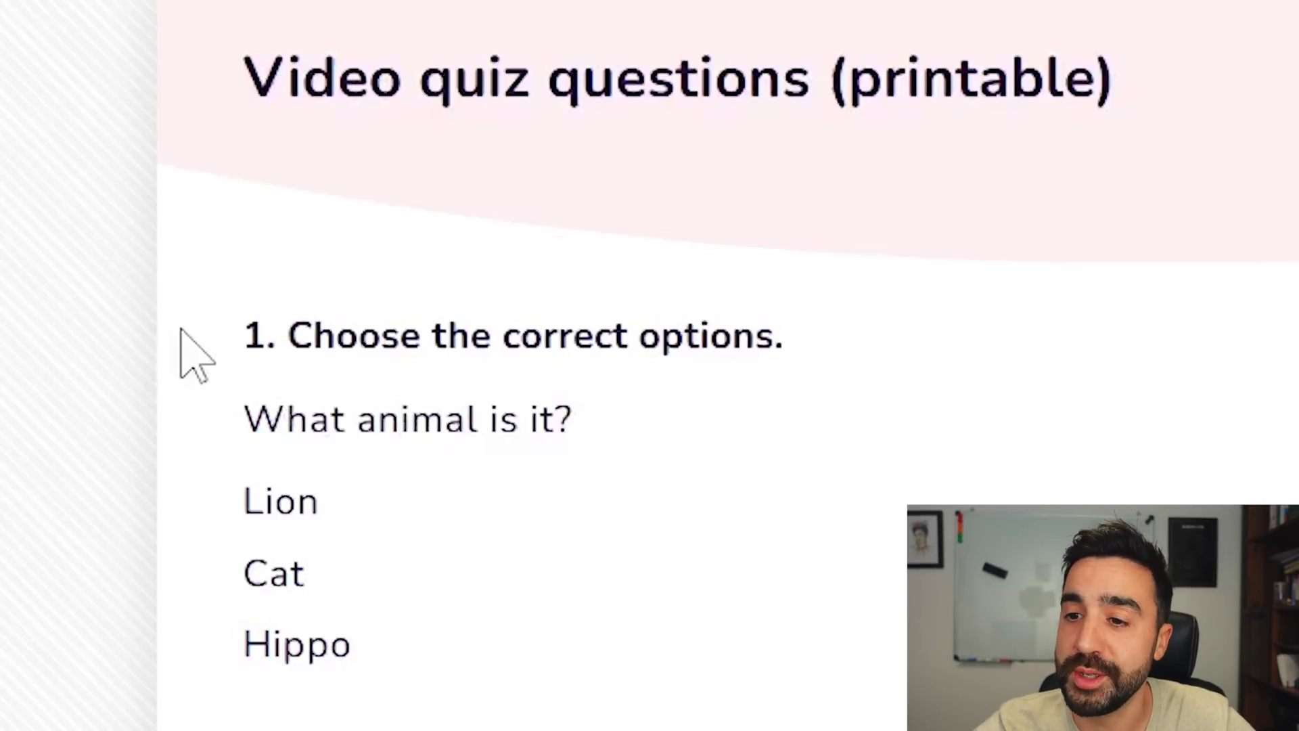
Select printable quiz questions 1 through 11 and copy them
drag(182, 332, 811, 730)
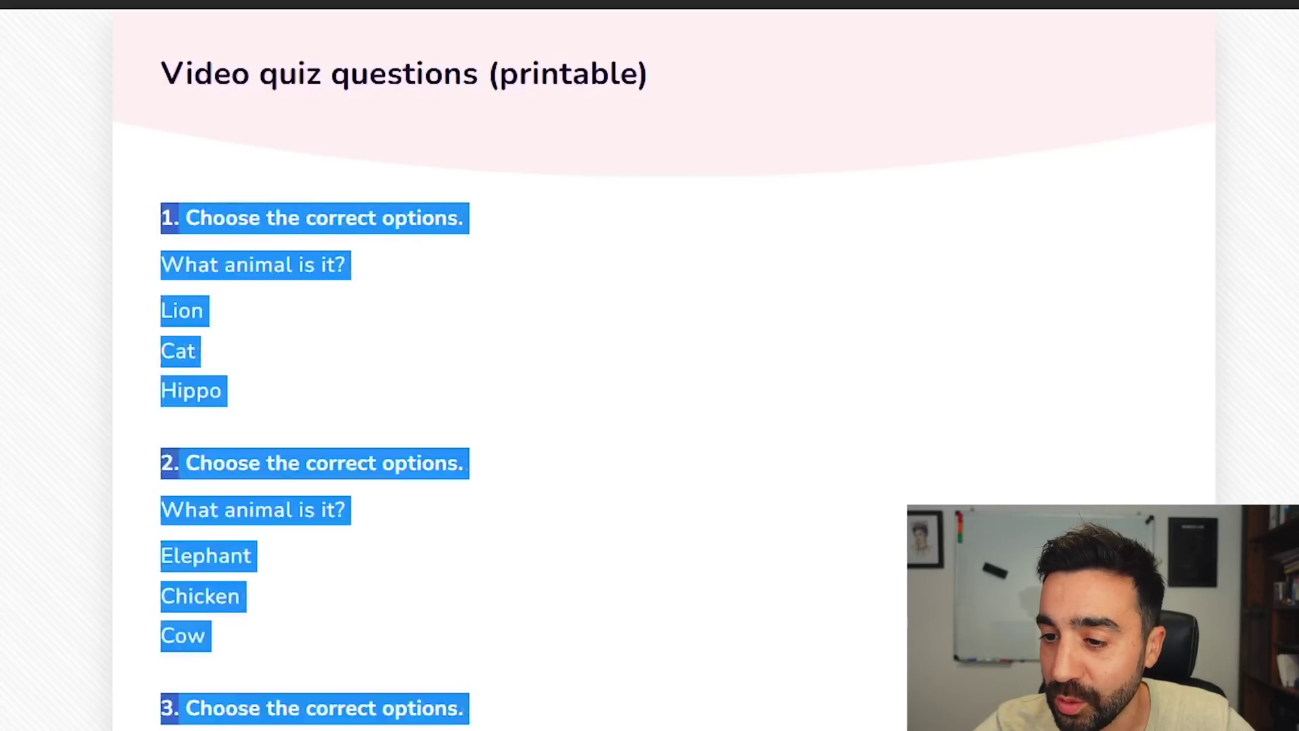
drag(406, 730, 365, 566)
right_click(377, 403)
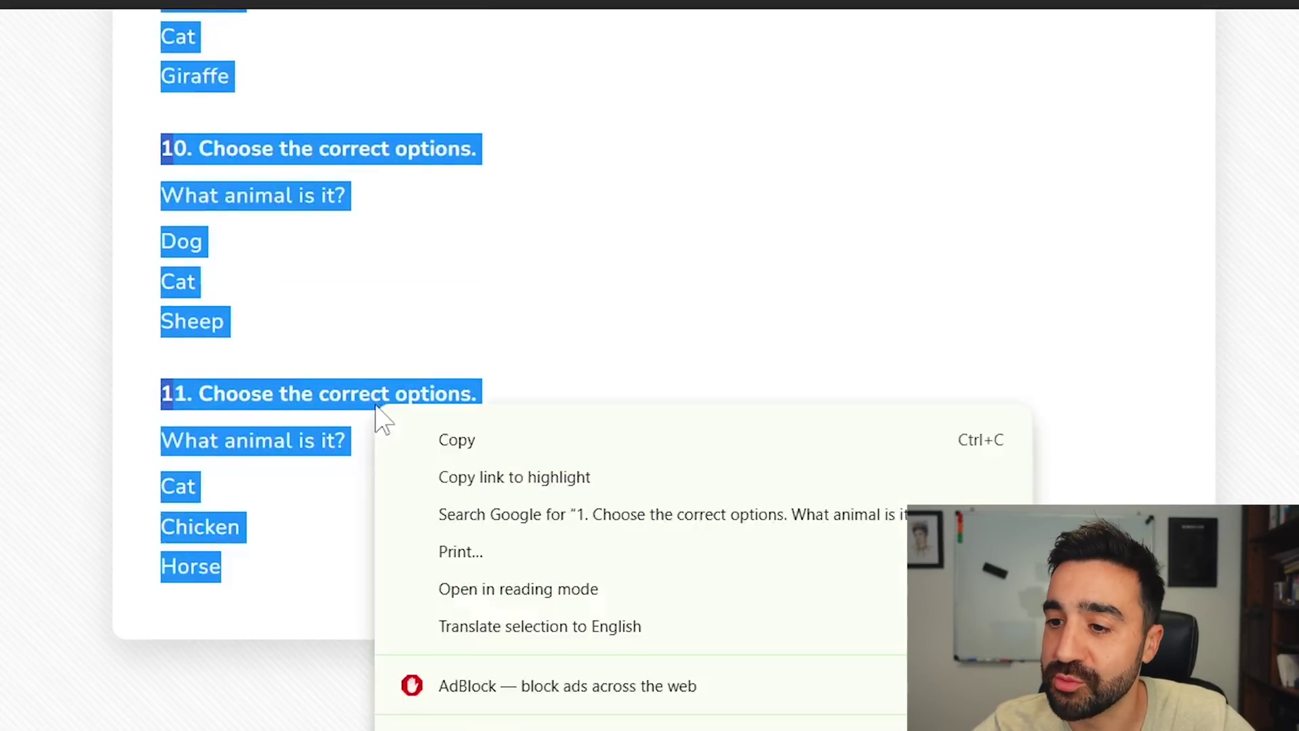
click(457, 441)
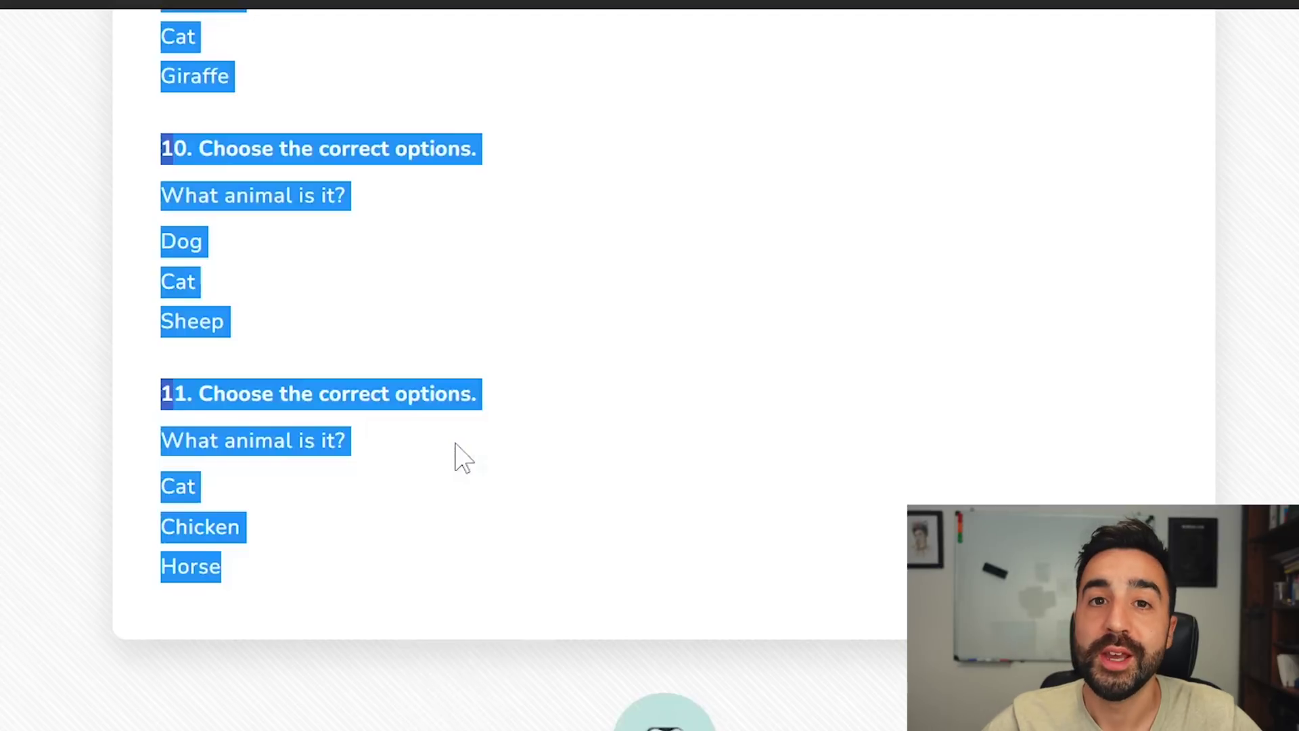